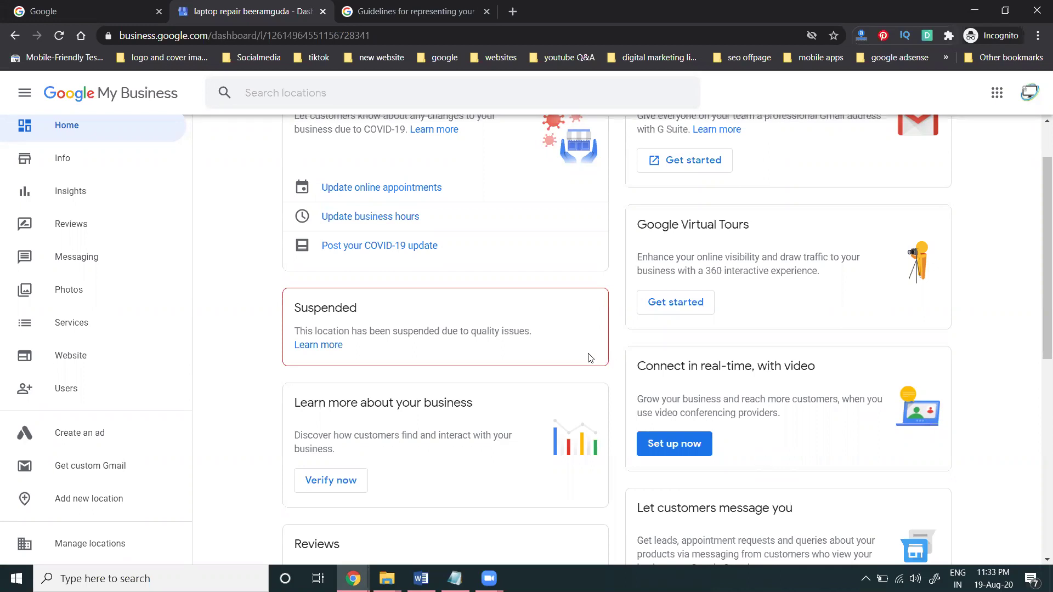
- Switch to the 'Guidelines for representing your business' page
left_click(417, 11)
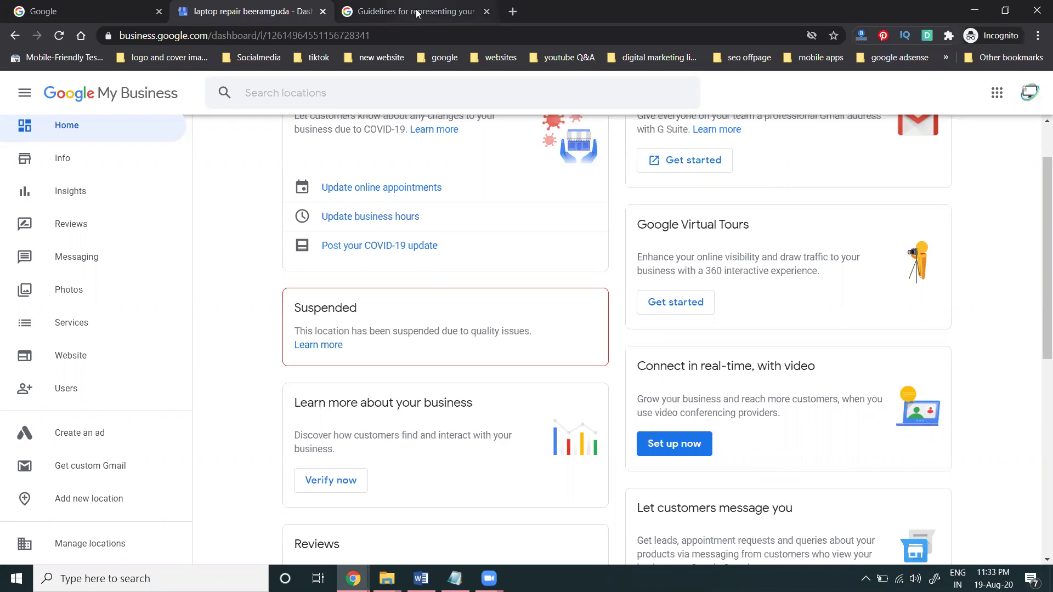
- Read the guidelines article from the basic guidelines to Other items of note, then scroll back slightly
scroll(460, 223, "down", 2)
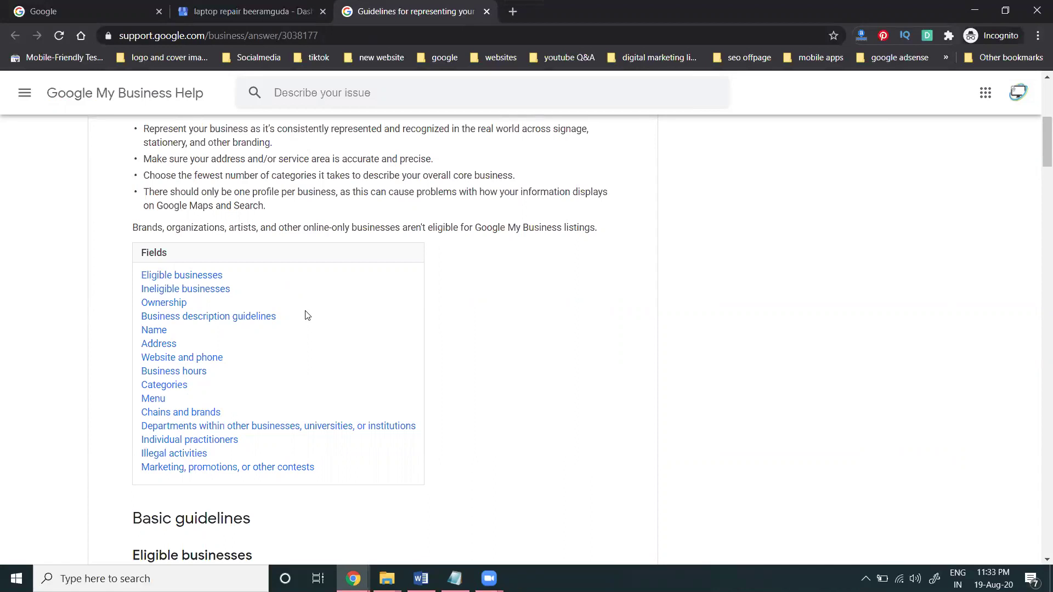
scroll(307, 315, "down", 15)
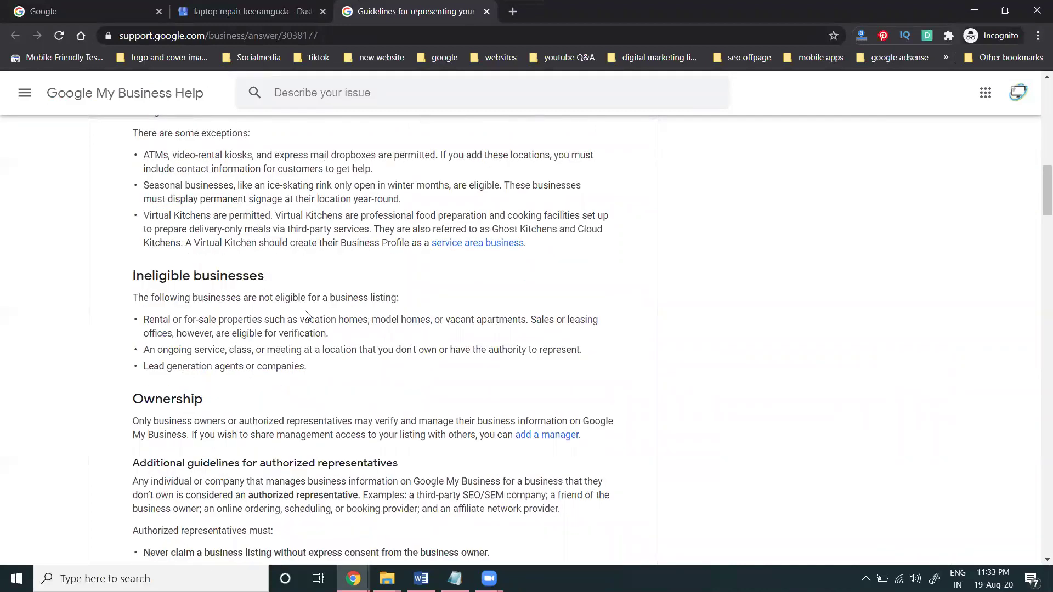
scroll(306, 312, "down", 15)
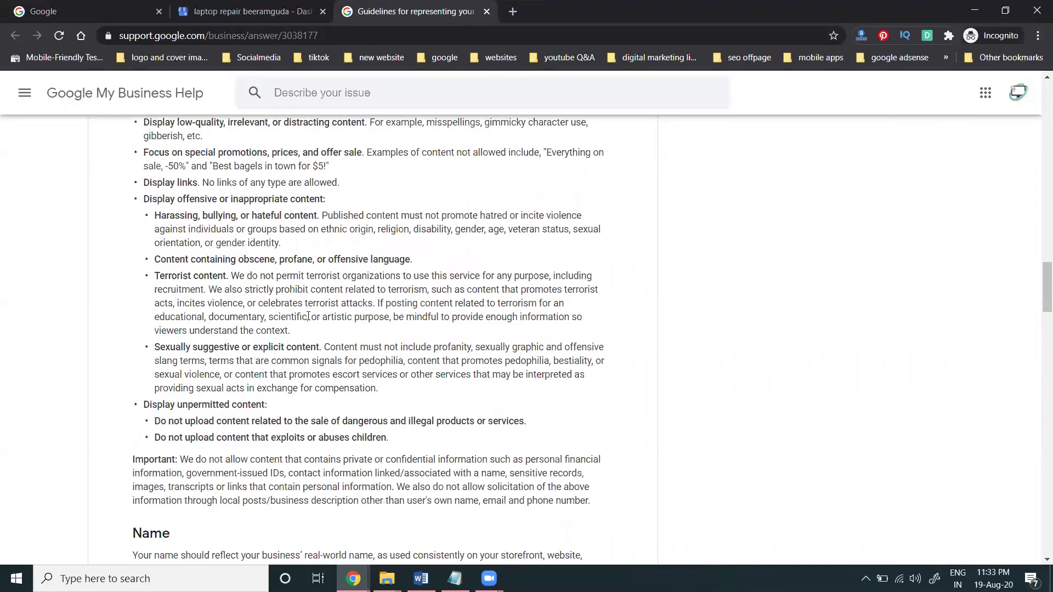
scroll(310, 324, "down", 15)
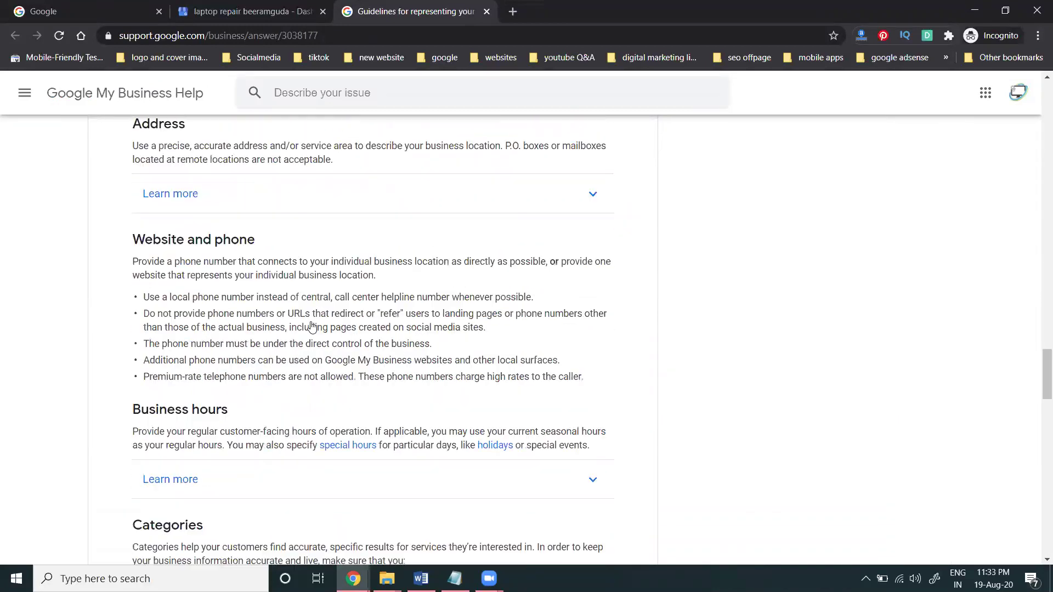
scroll(314, 331, "down", 15)
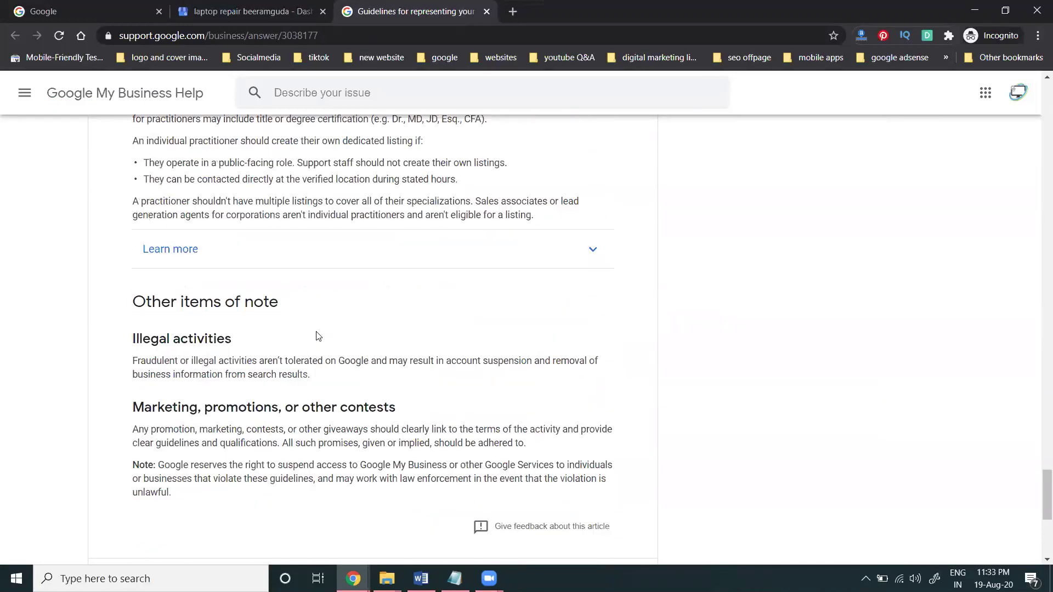
scroll(319, 337, "down", 3)
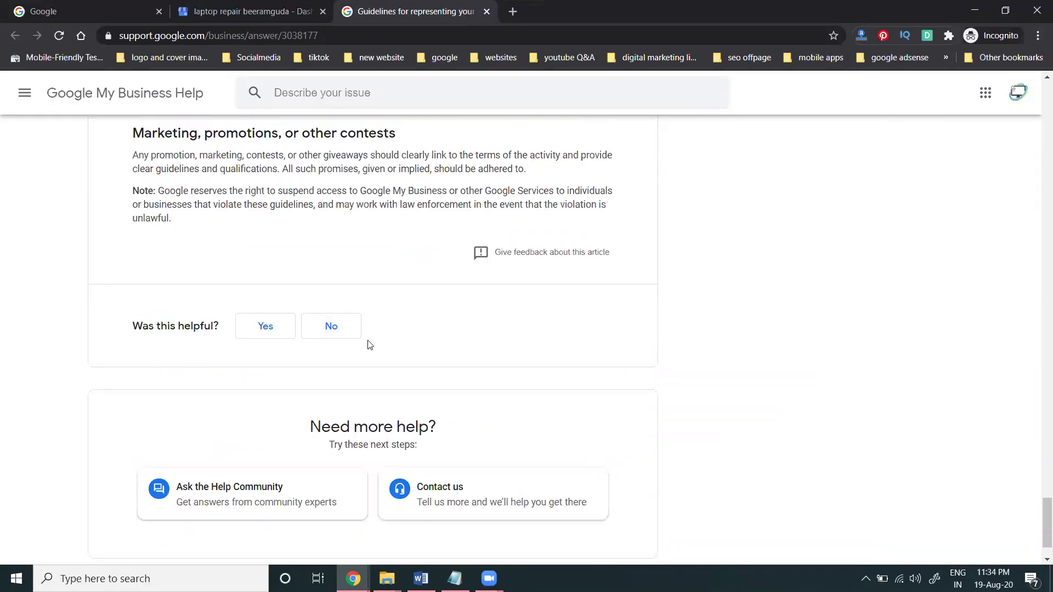
scroll(368, 341, "up", 3)
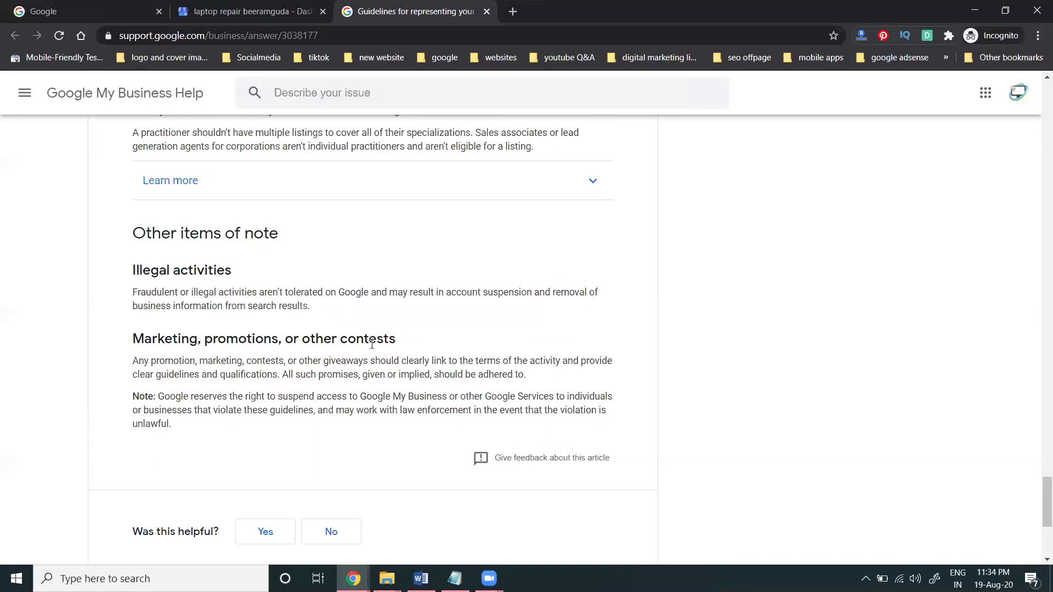
- Close the guidelines and open the Suspended card's 'Fix suspended Business Profiles' article in a new tab
left_click(487, 11)
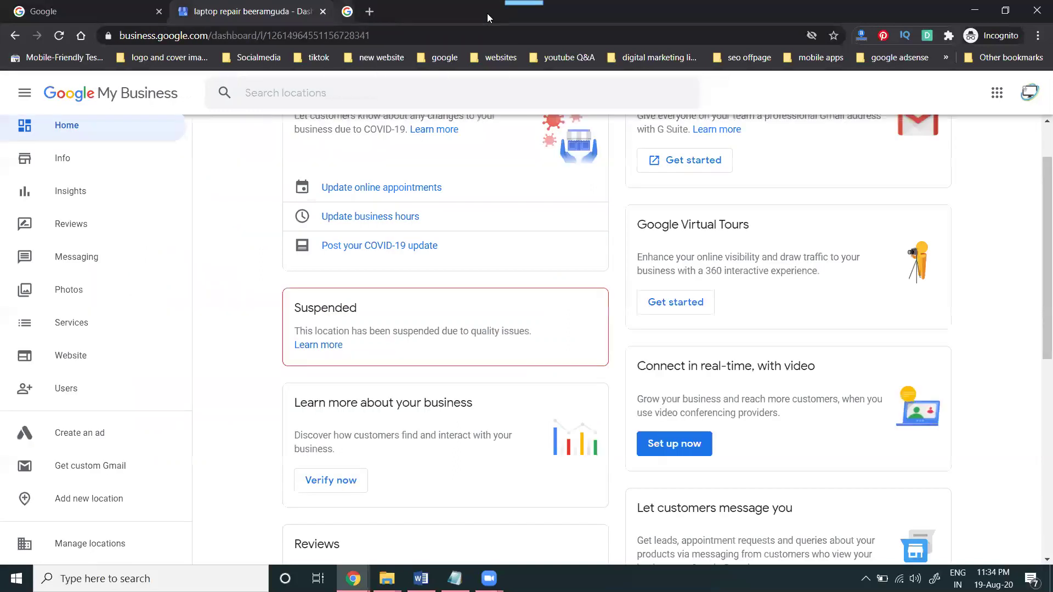
right_click(323, 353)
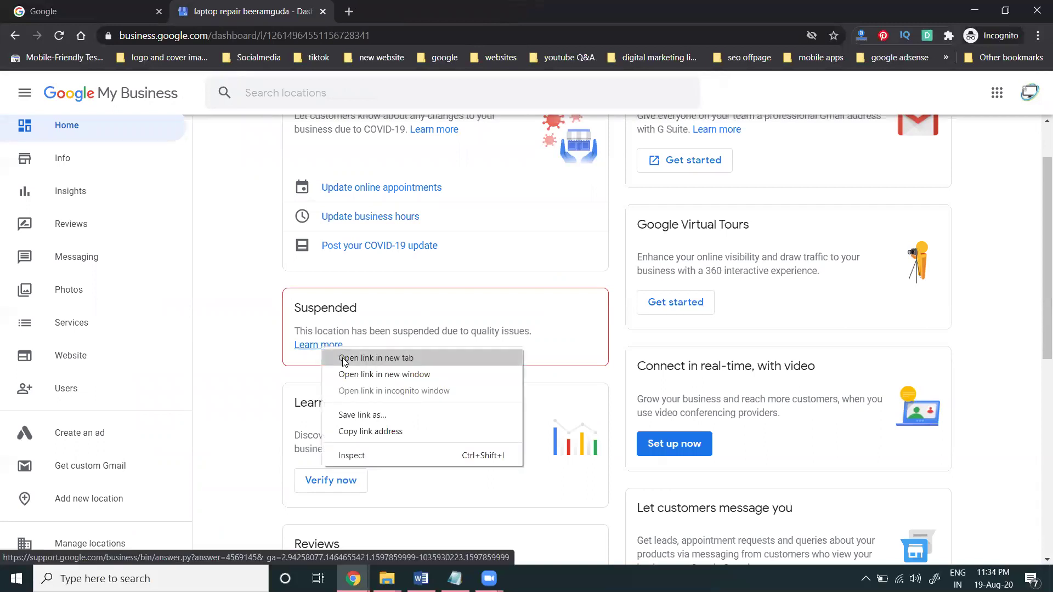
left_click(345, 362)
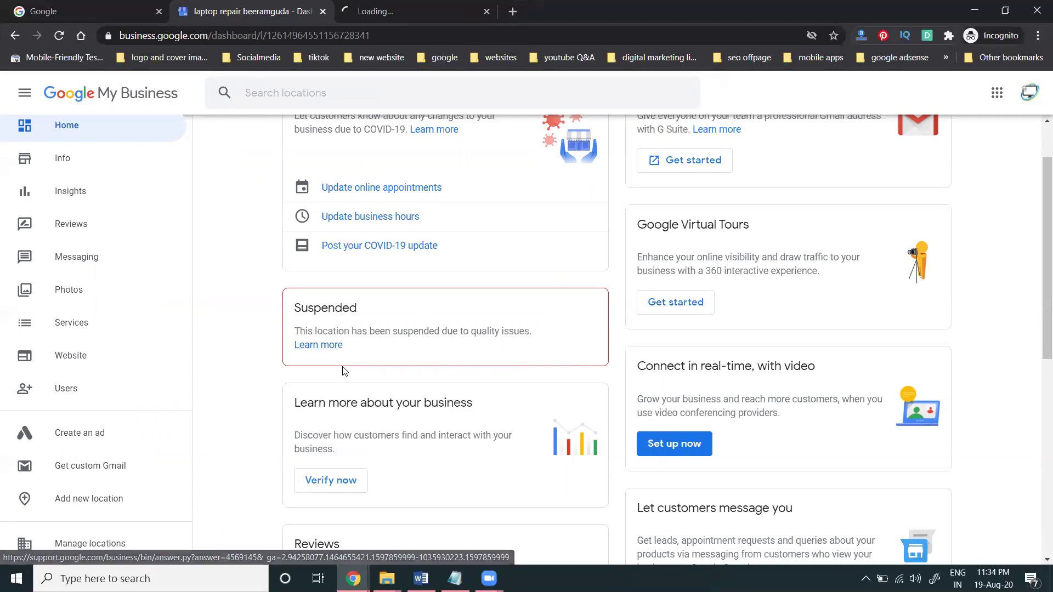
left_click(400, 9)
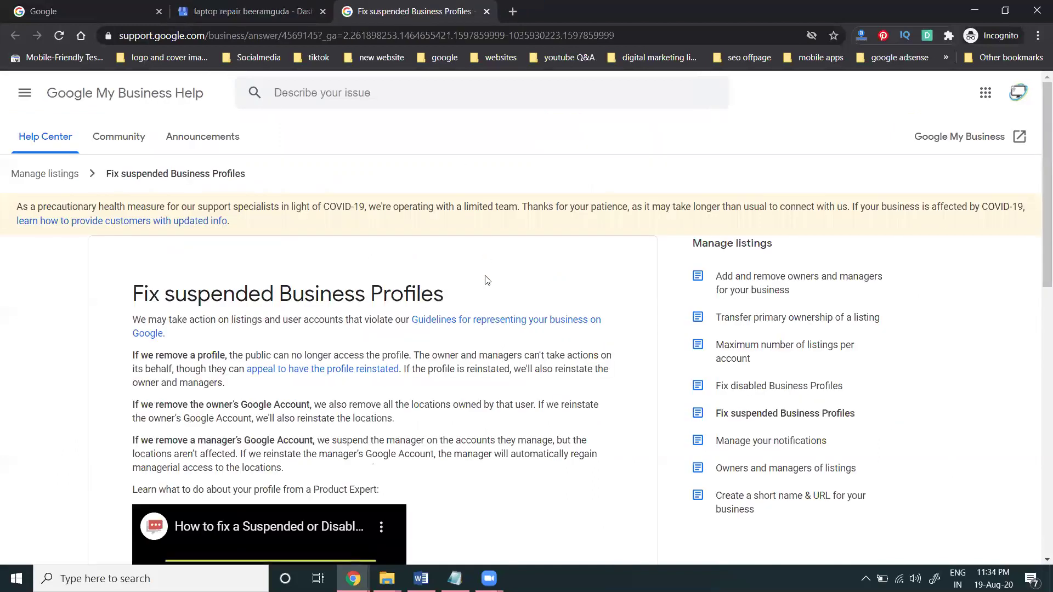
- Follow the 'appeal to have the profile reinstated' link to the reinstatement request page
scroll(485, 283, "down", 1)
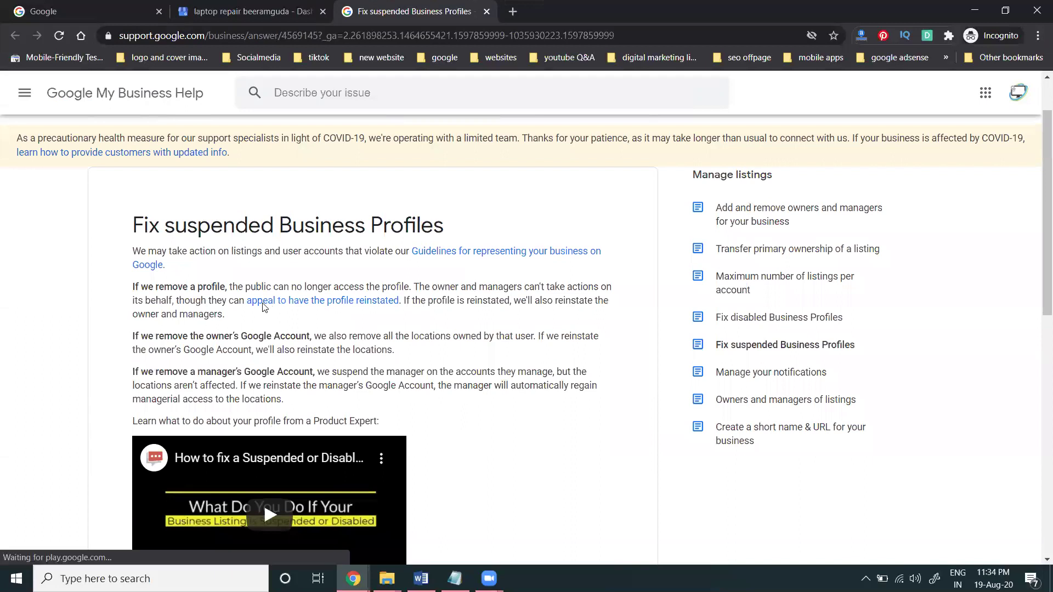
left_click(338, 309)
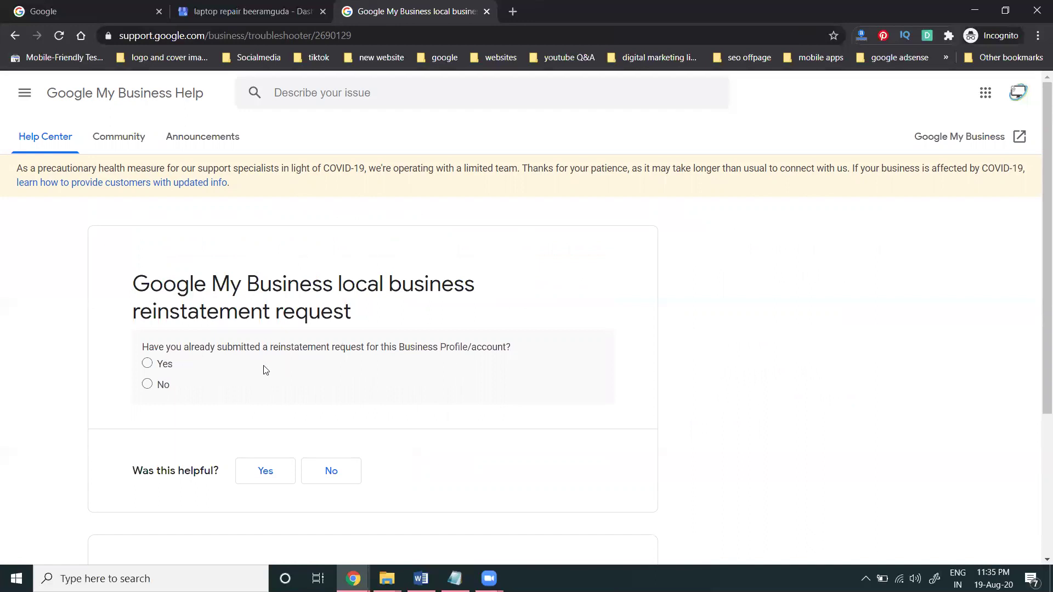
- Answer No to a prior request; Yes to official representative, guideline compliance and permanent address
left_click(148, 385)
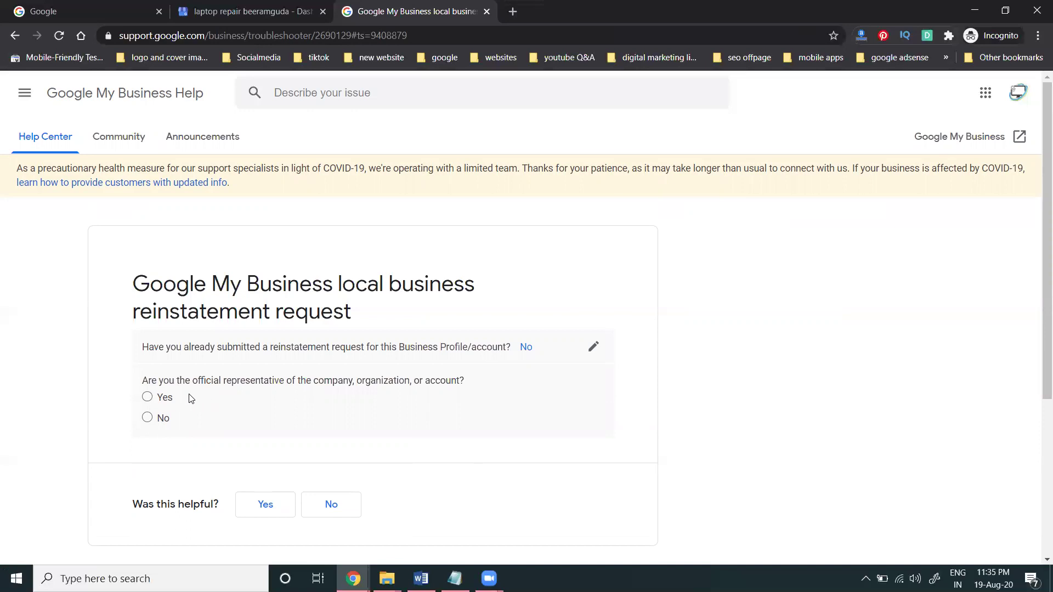
left_click(164, 397)
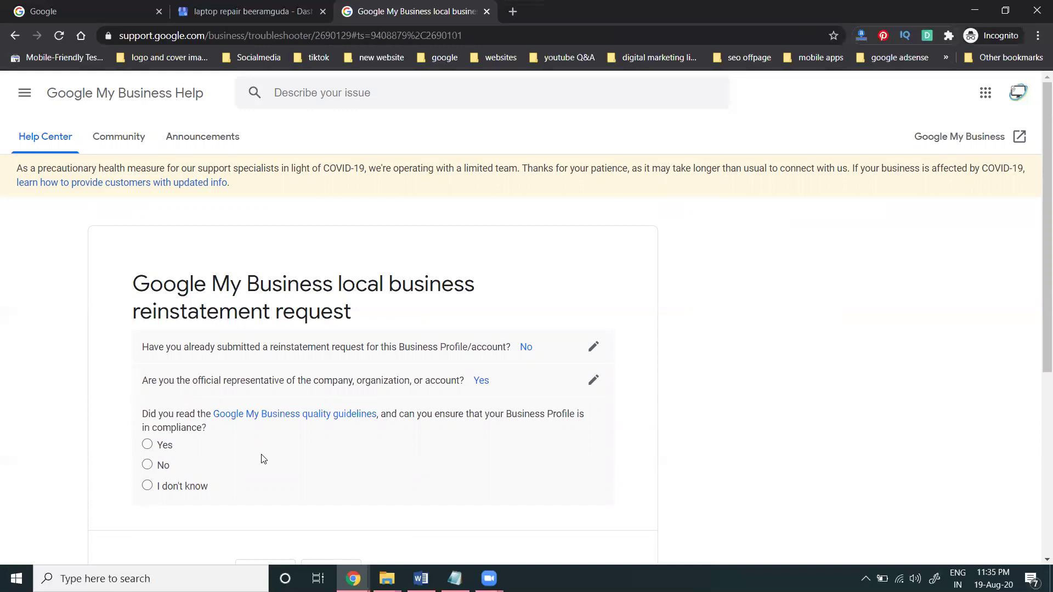
left_click(169, 448)
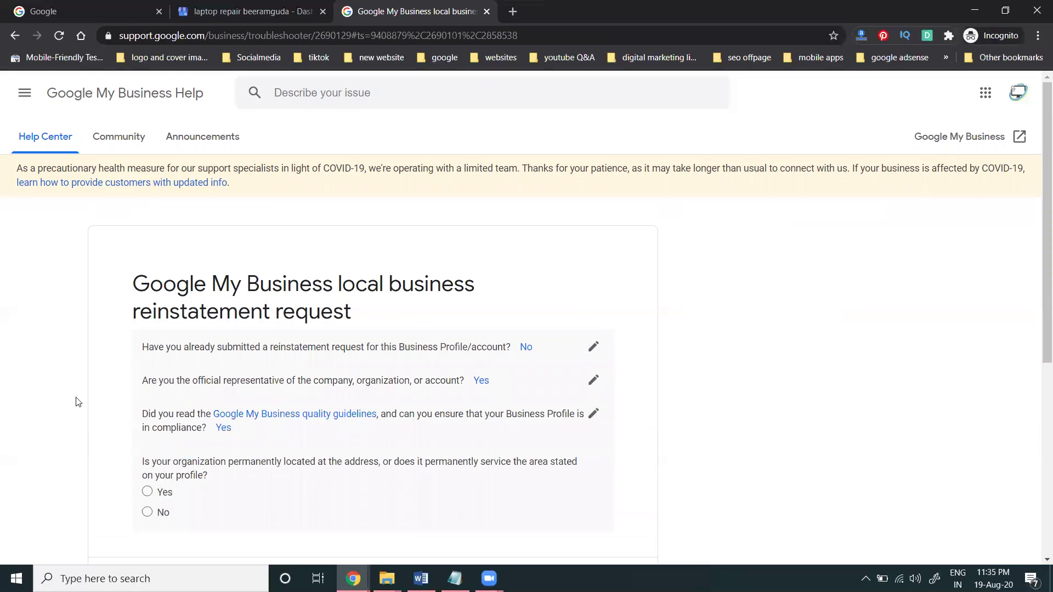
scroll(74, 399, "down", 1)
scroll(74, 399, "down", 1)
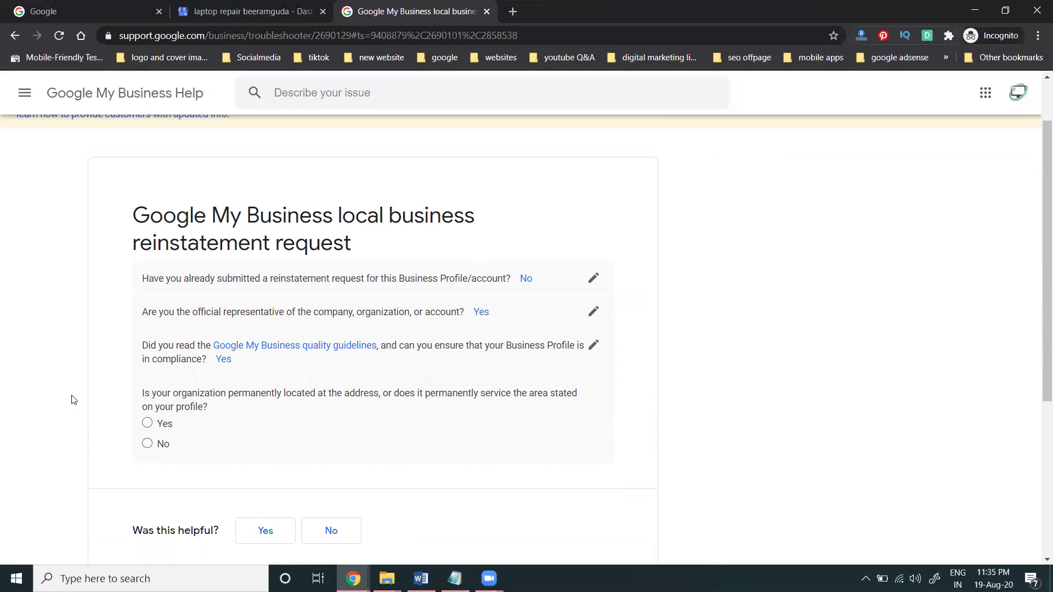
left_click(147, 423)
- Answer Yes to accurate address, service area and face-to-face service, and No to duplicate profiles
scroll(74, 386, "down", 3)
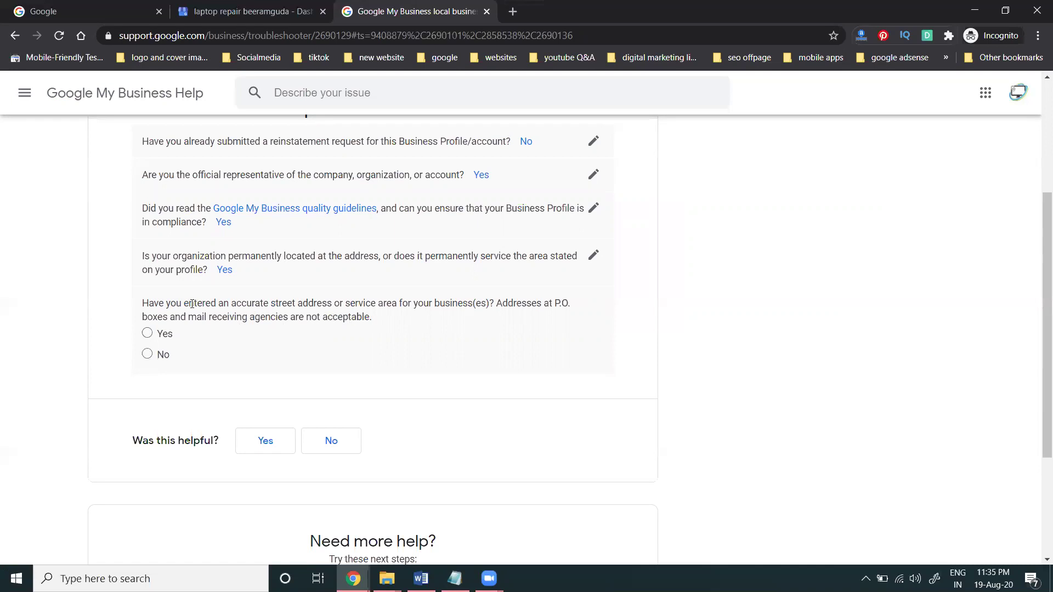
scroll(192, 303, "down", 1)
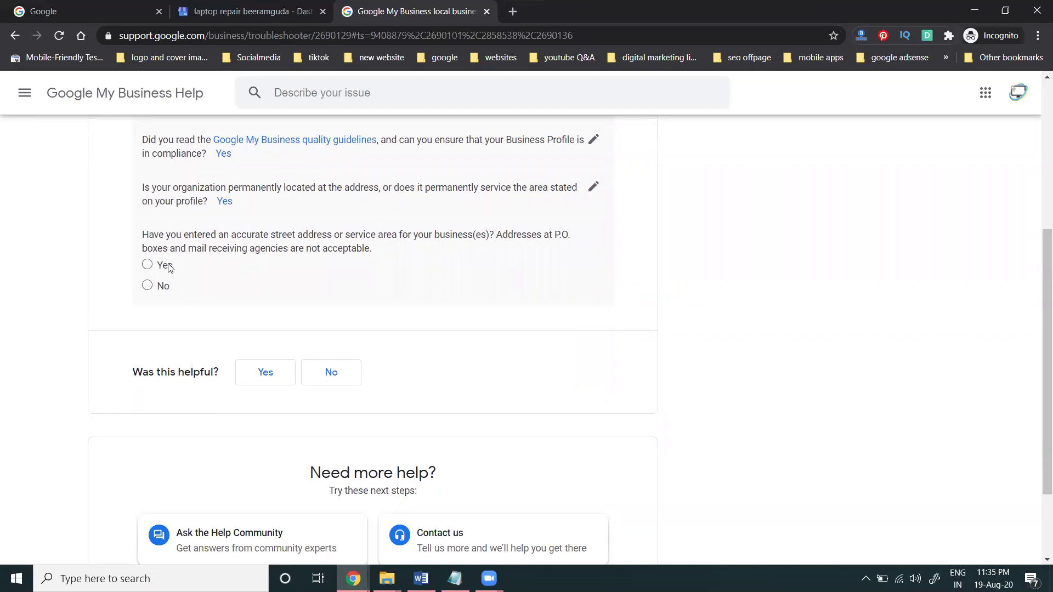
left_click(169, 266)
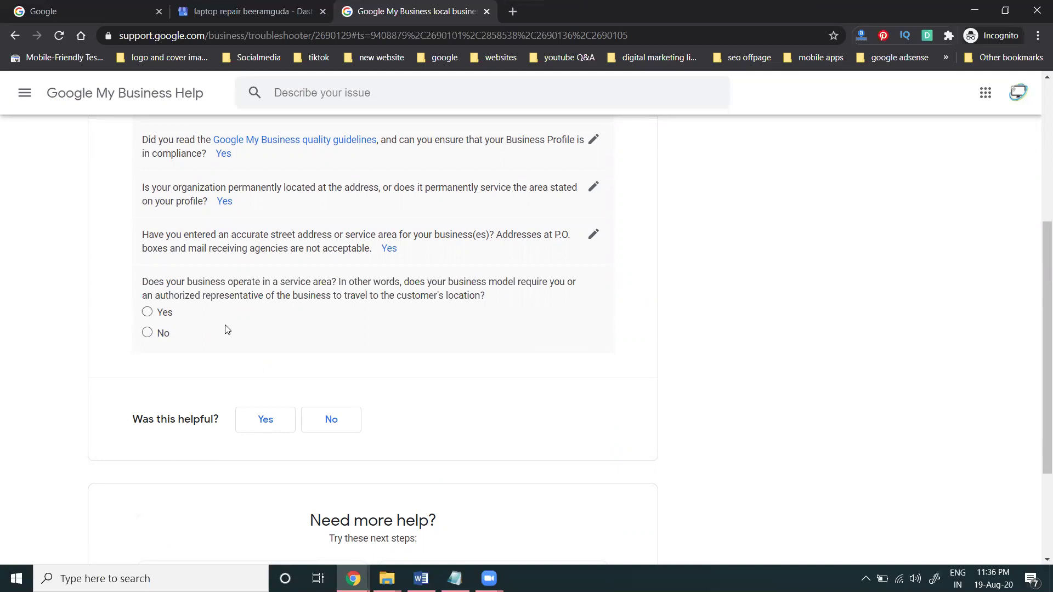
left_click(164, 313)
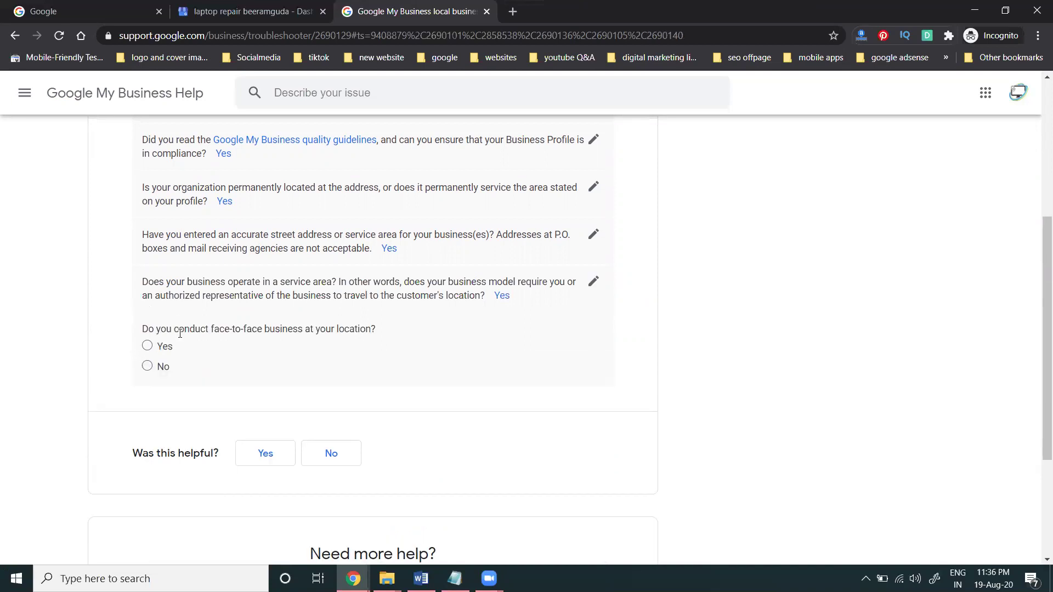
left_click(155, 349)
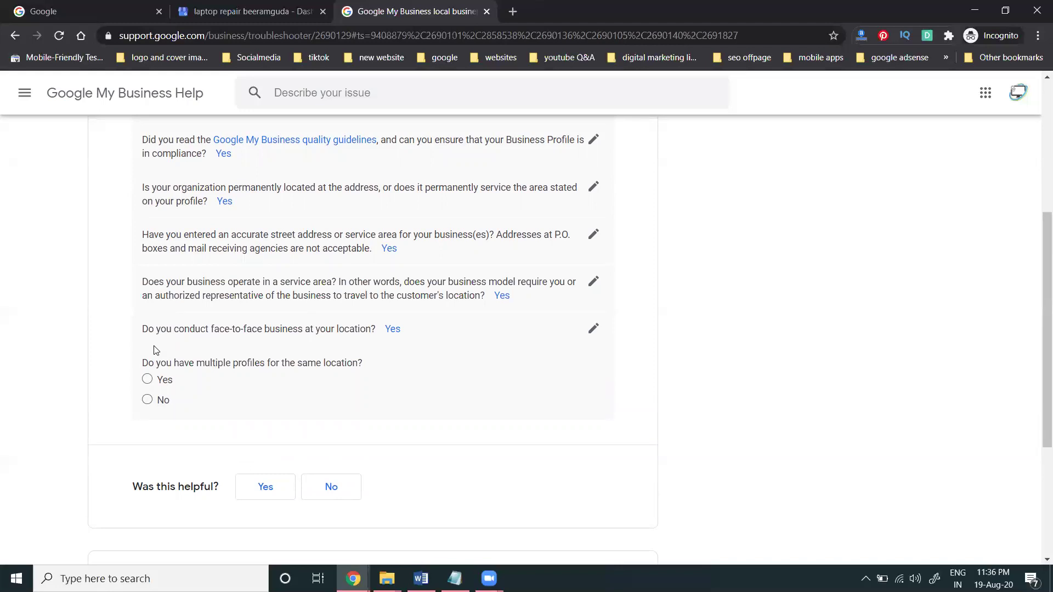
left_click(149, 399)
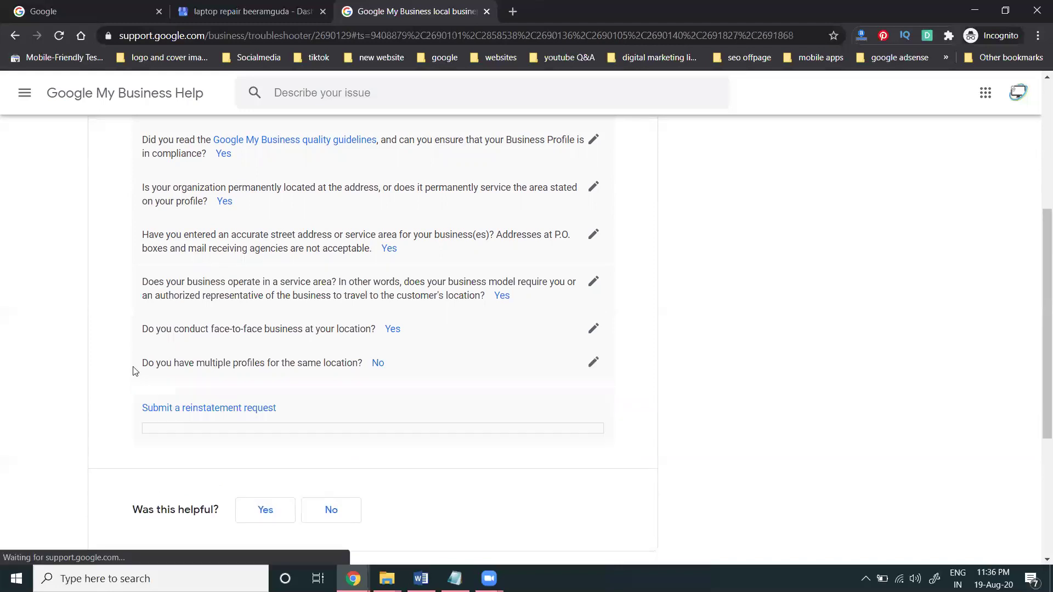
- Look over the reinstatement form's required fields, then go back to the 'laptop repair beeramguda' dashboard
scroll(117, 352, "down", 3)
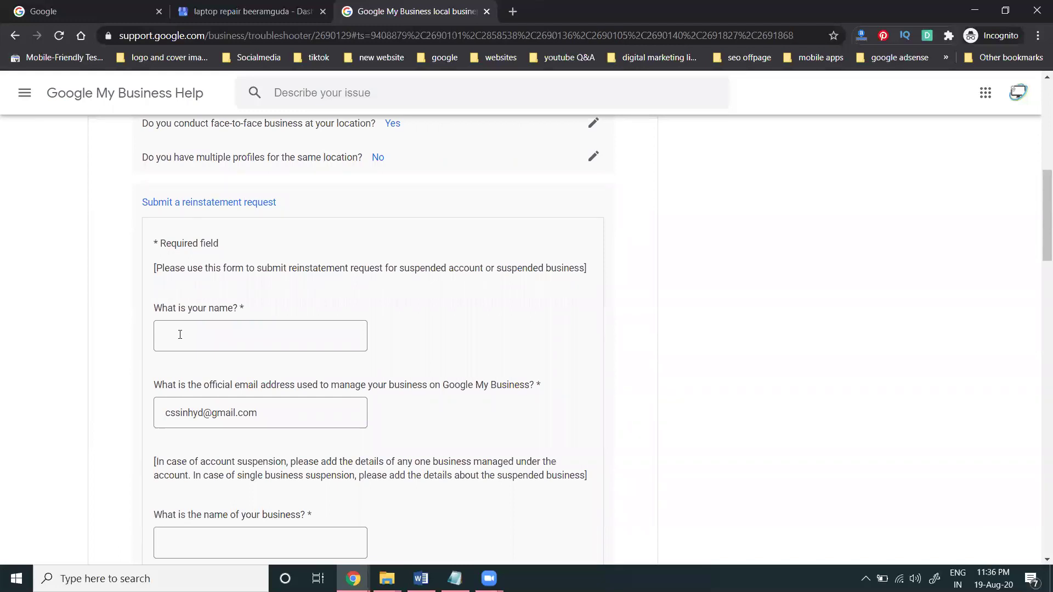
scroll(180, 335, "down", 3)
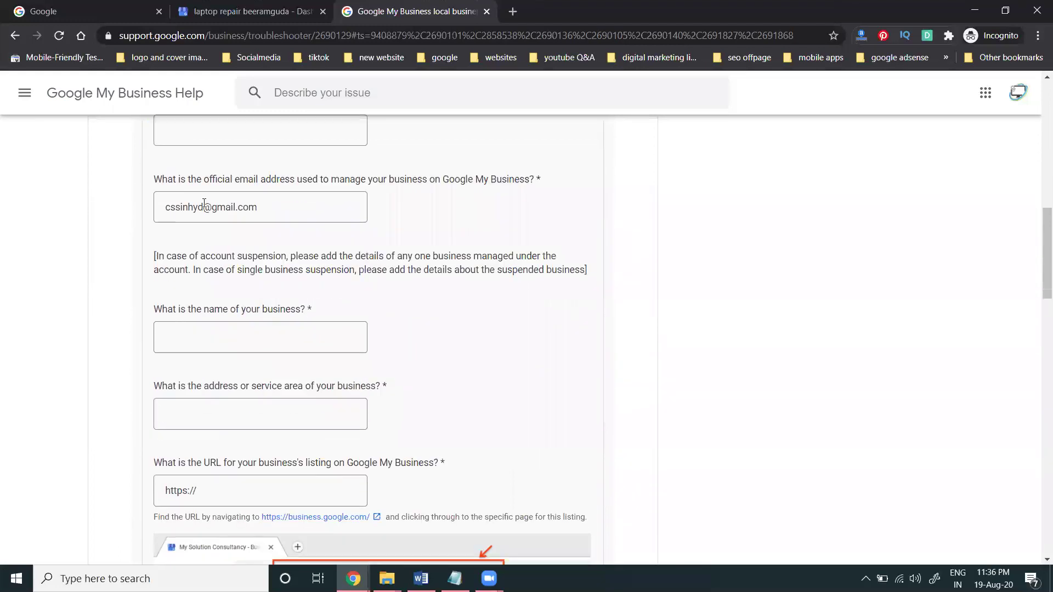
scroll(204, 203, "down", 1)
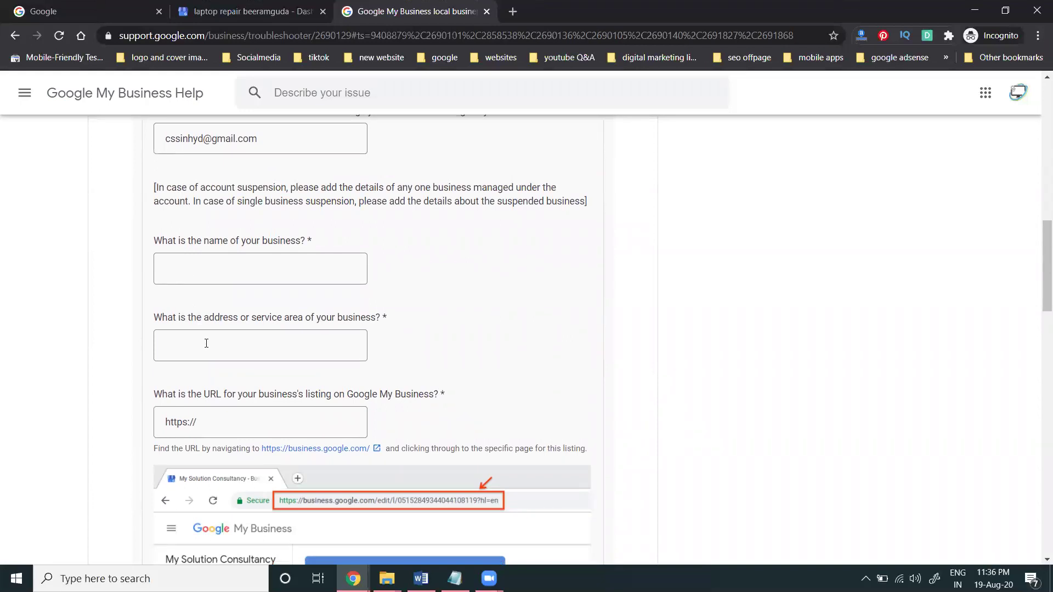
left_click(239, 12)
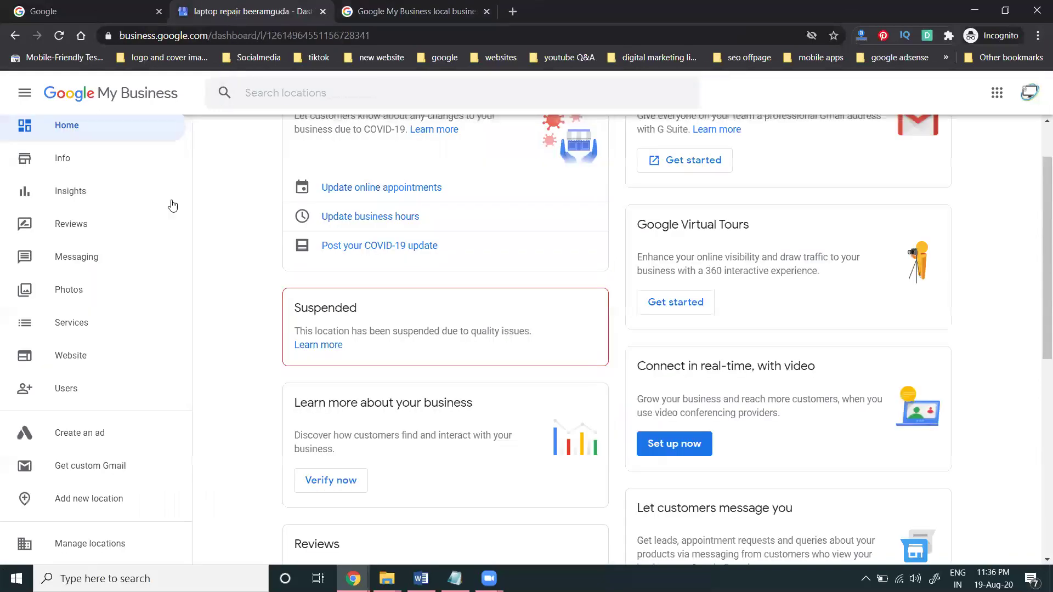
- Copy the listing name 'laptop repair beeramguda' into the form's business-name field
scroll(149, 138, "up", 1)
double_click(134, 136)
left_click(134, 136)
triple_click(134, 136)
key("ctrl+c")
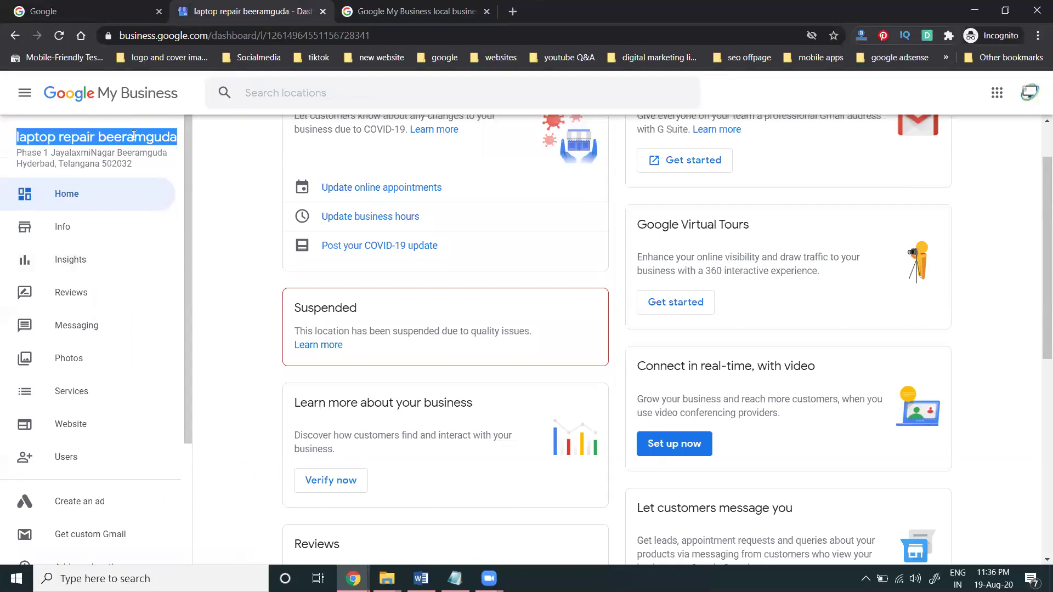
left_click(364, 13)
left_click(216, 263)
key("ctrl+v")
- Copy the listing dashboard's web address for use in the form
left_click(252, 12)
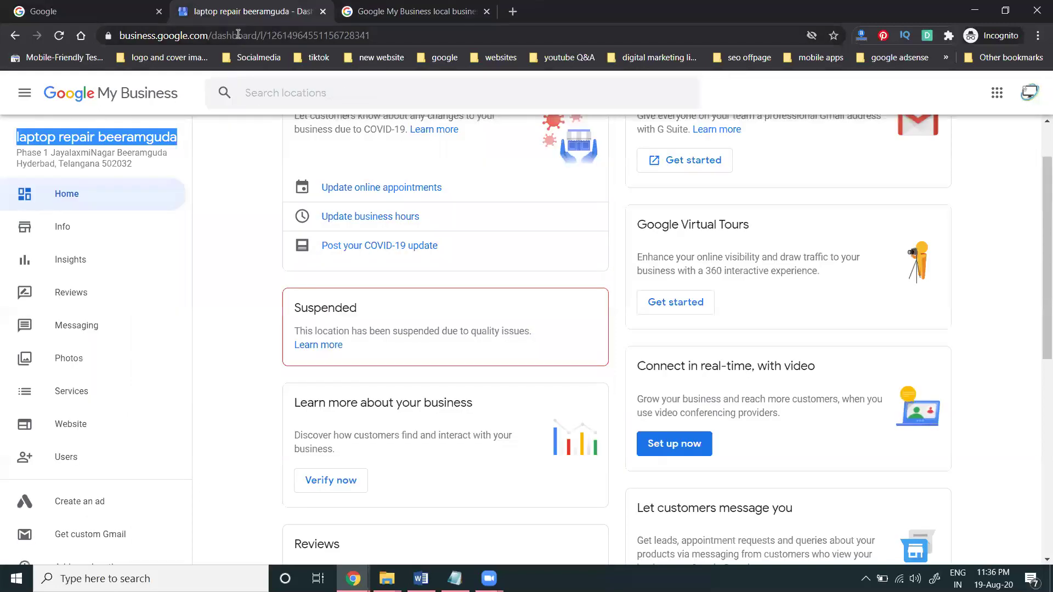
left_click(239, 34)
key("ctrl+c")
left_click(364, 13)
- Paste the listing's dashboard URL into the form's listing URL field
left_click(243, 343)
left_click(244, 423)
key("ctrl+a")
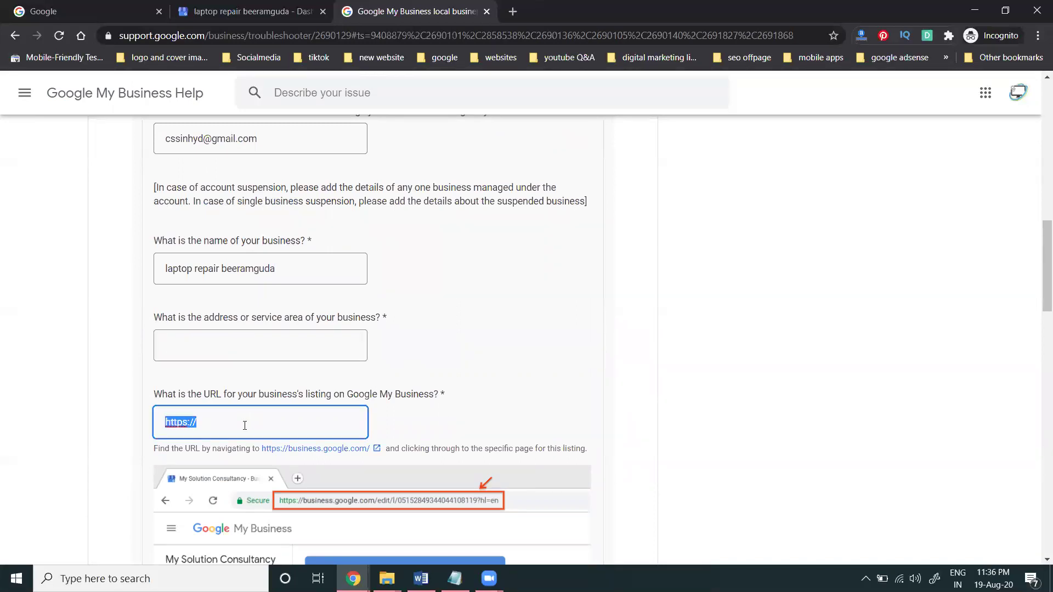
key("ctrl+v")
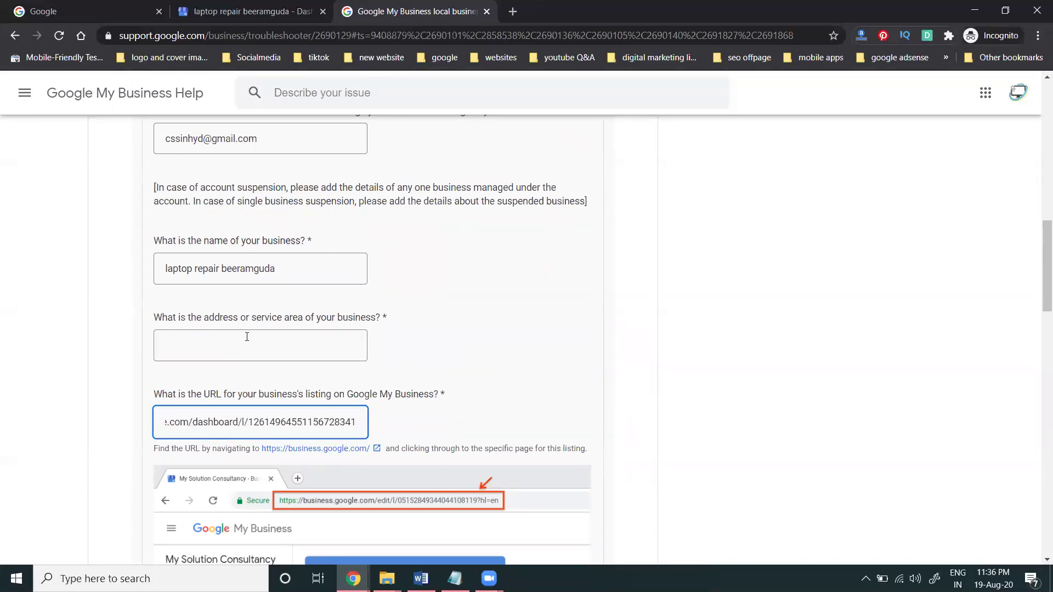
- Copy the business address from the dashboard sidebar into the form's address field
left_click(243, 20)
mouse_move(136, 164)
left_mouse_down()
mouse_move(22, 165)
mouse_move(39, 157)
mouse_move(17, 154)
mouse_move(141, 168)
left_mouse_up()
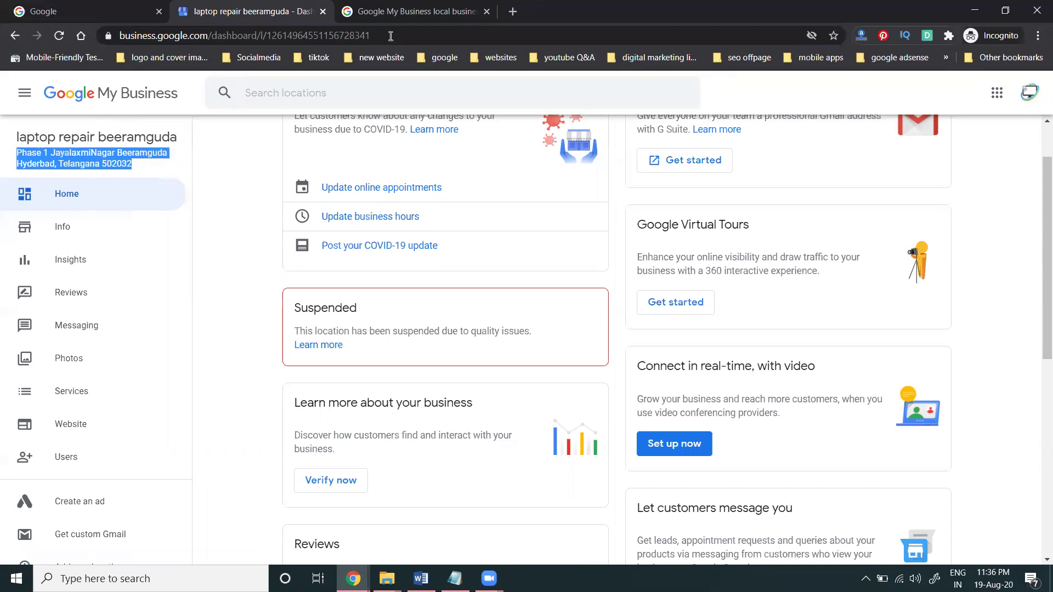
left_click(392, 13)
left_click(246, 339)
key("ctrl+v")
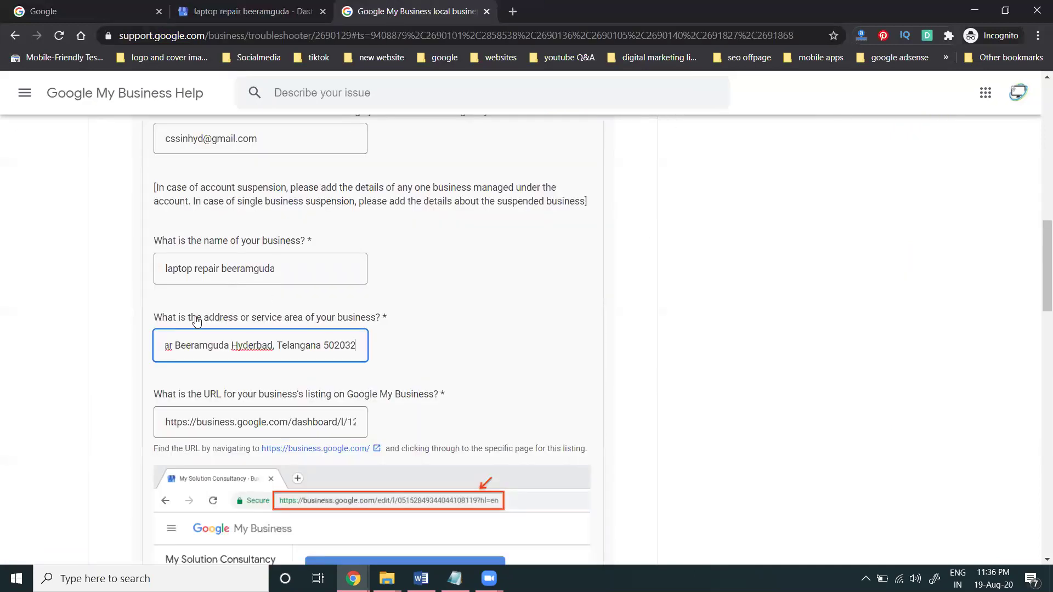
scroll(100, 279, "down", 6)
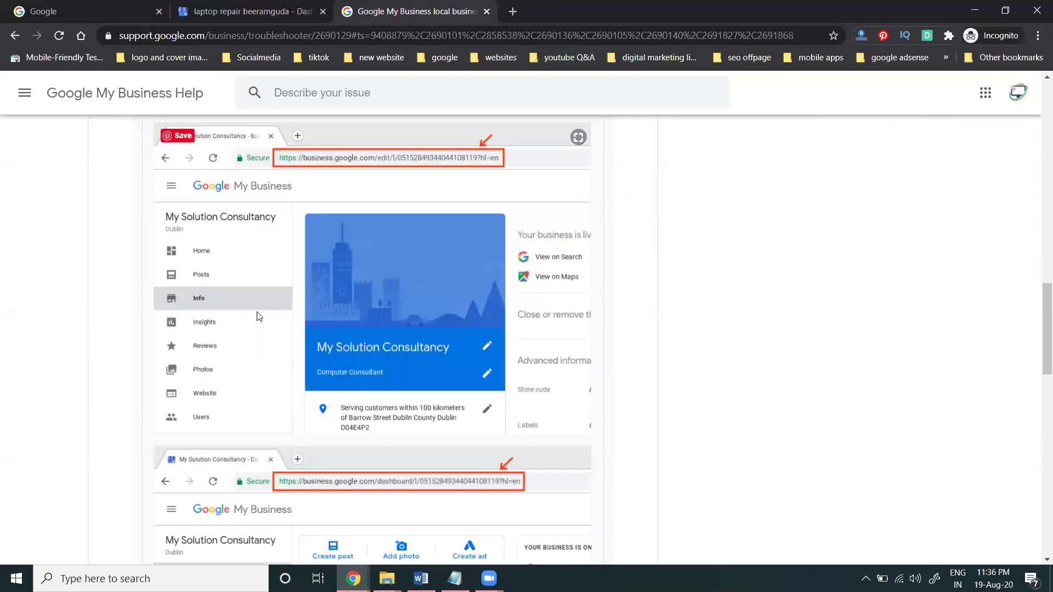
scroll(267, 278, "down", 9)
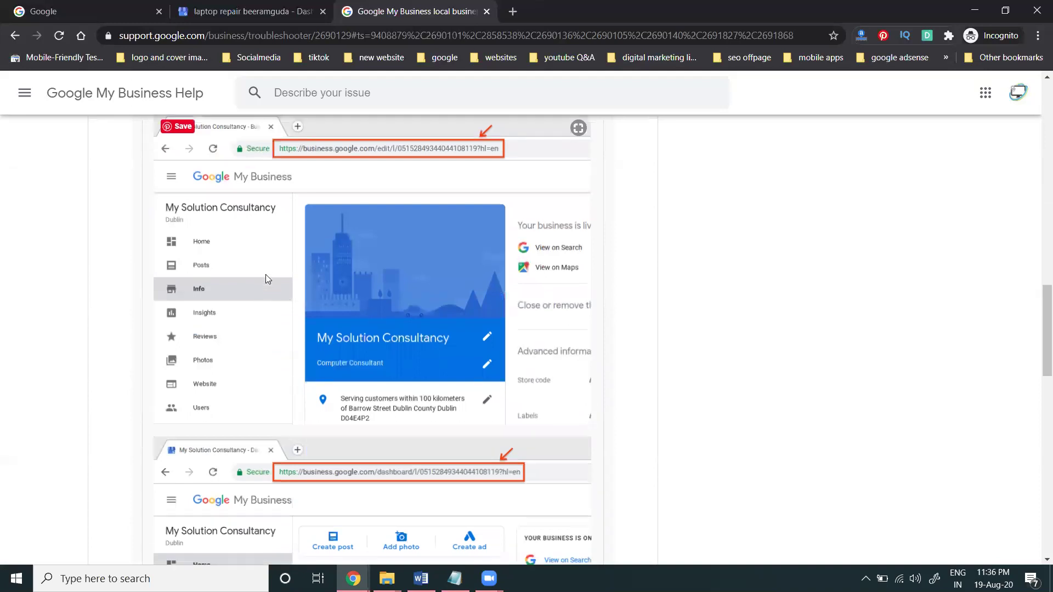
scroll(267, 279, "down", 3)
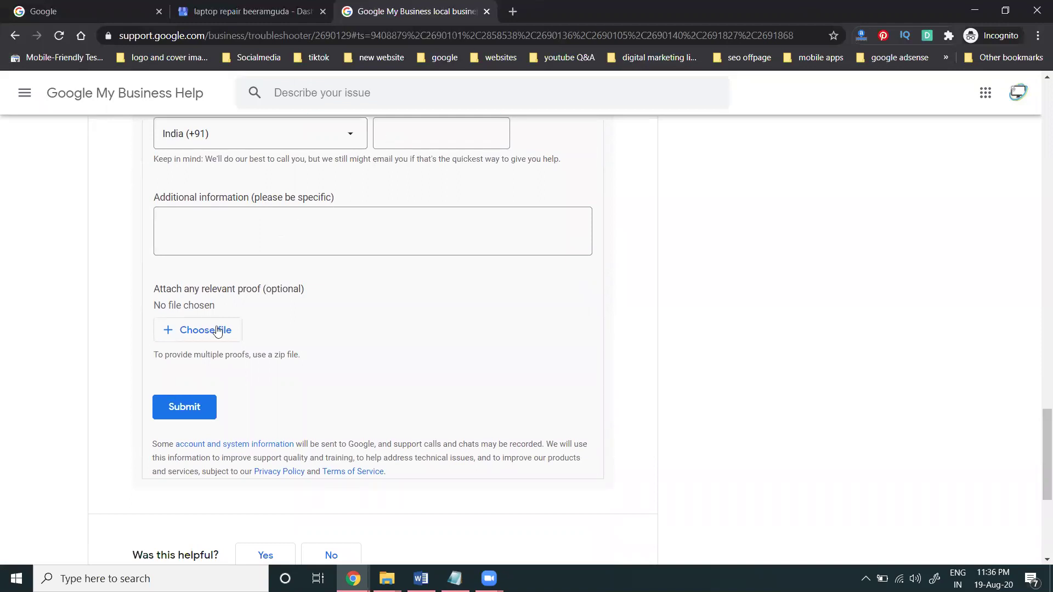
left_click(193, 406)
scroll(340, 368, "up", 4)
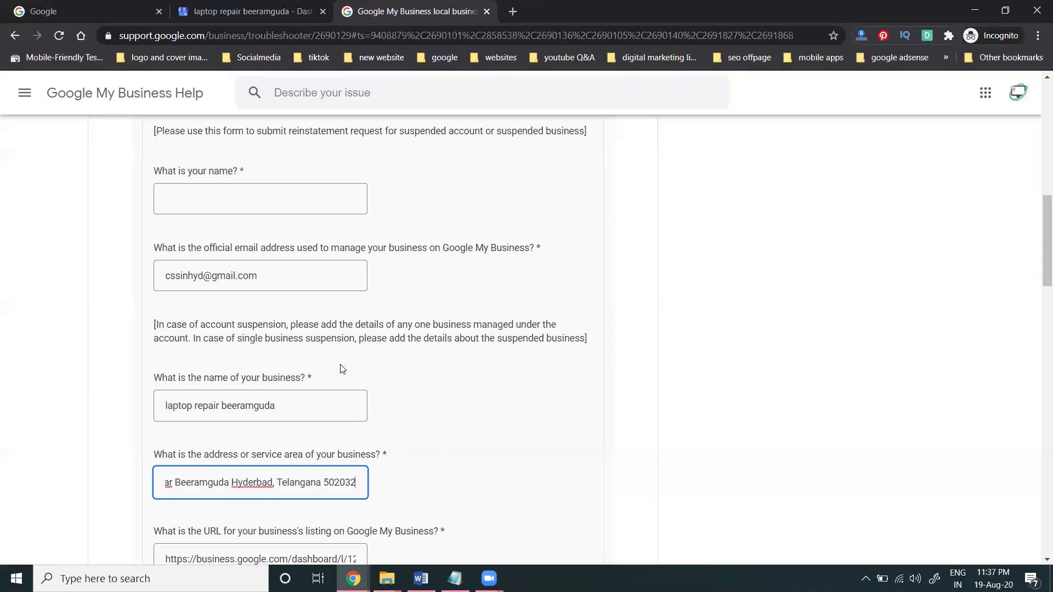
scroll(343, 369, "up", 1)
scroll(472, 471, "down", 4)
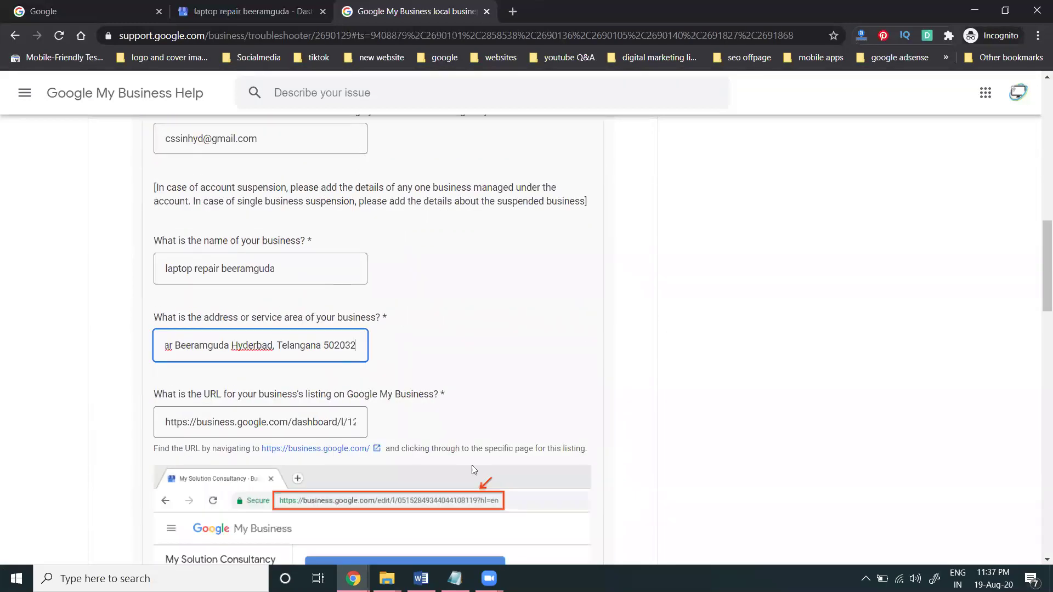
left_click(528, 540)
scroll(529, 539, "down", 1)
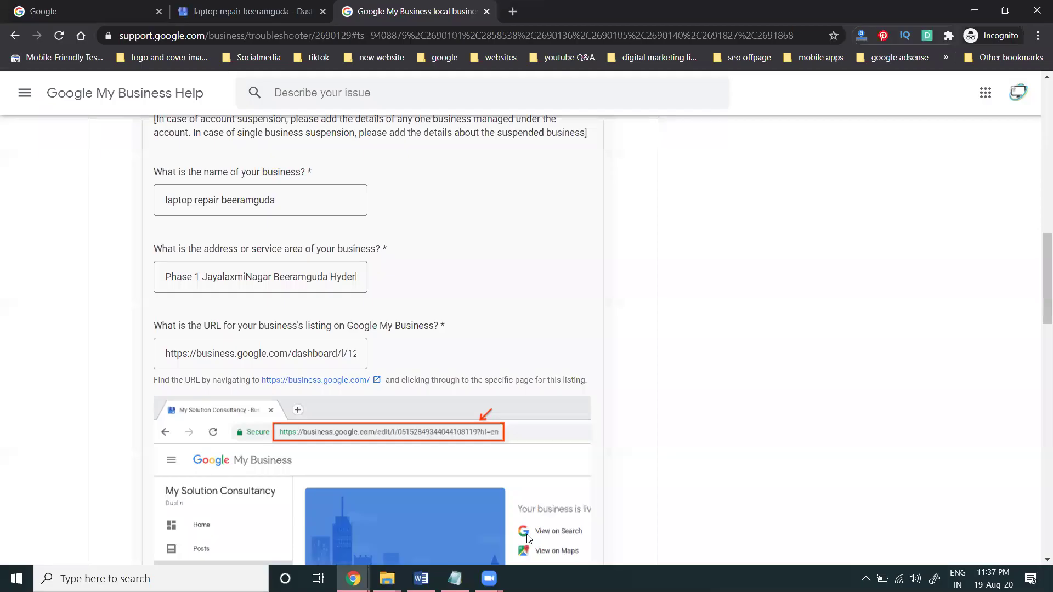
scroll(253, 244, "down", 2)
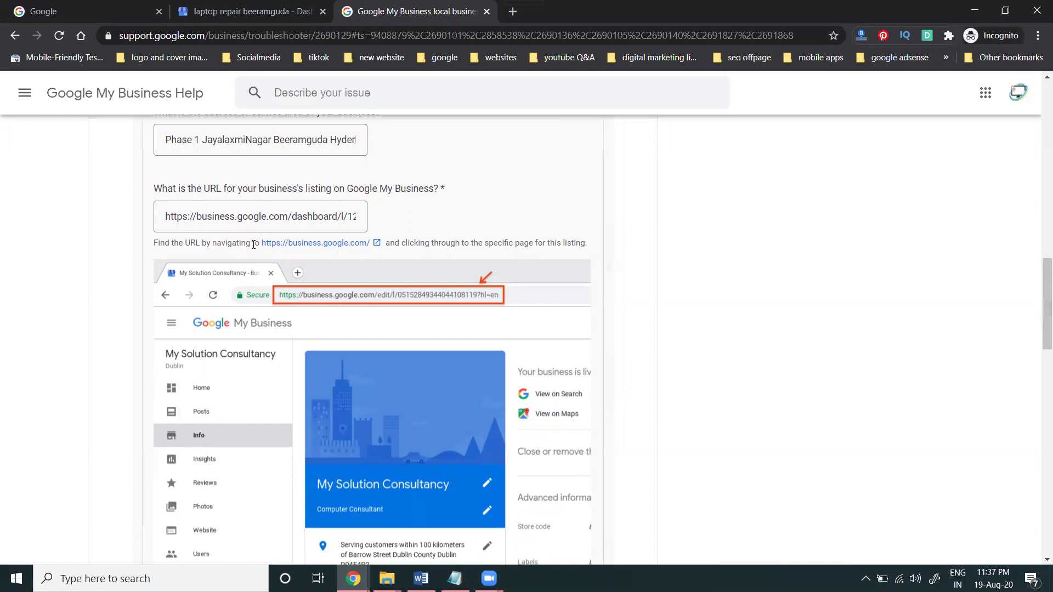
scroll(254, 244, "down", 10)
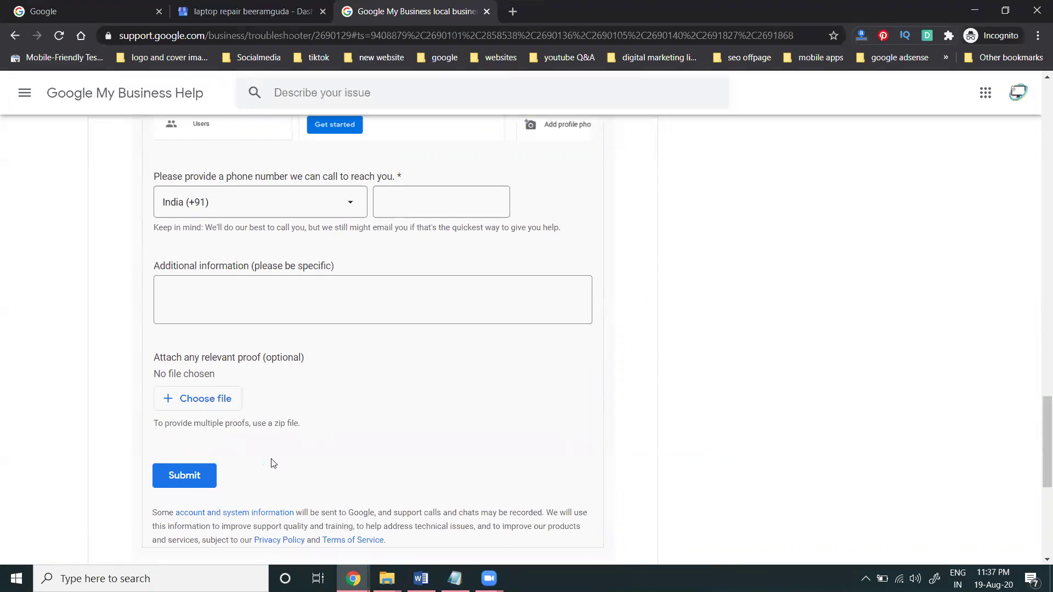
scroll(395, 457, "down", 1)
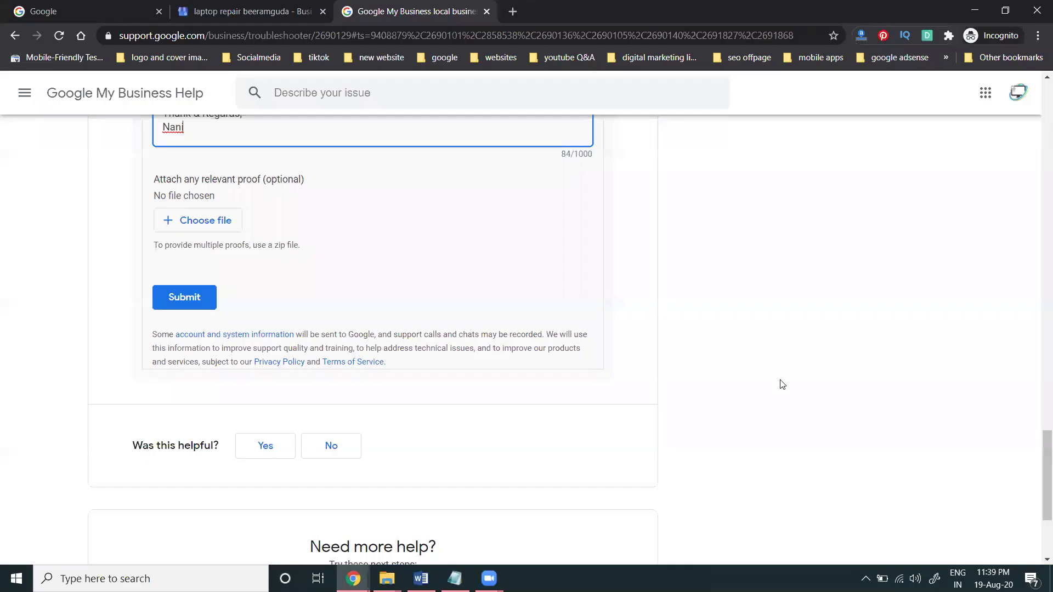
- Review the completed reinstatement form and submit the request
scroll(485, 273, "up", 20)
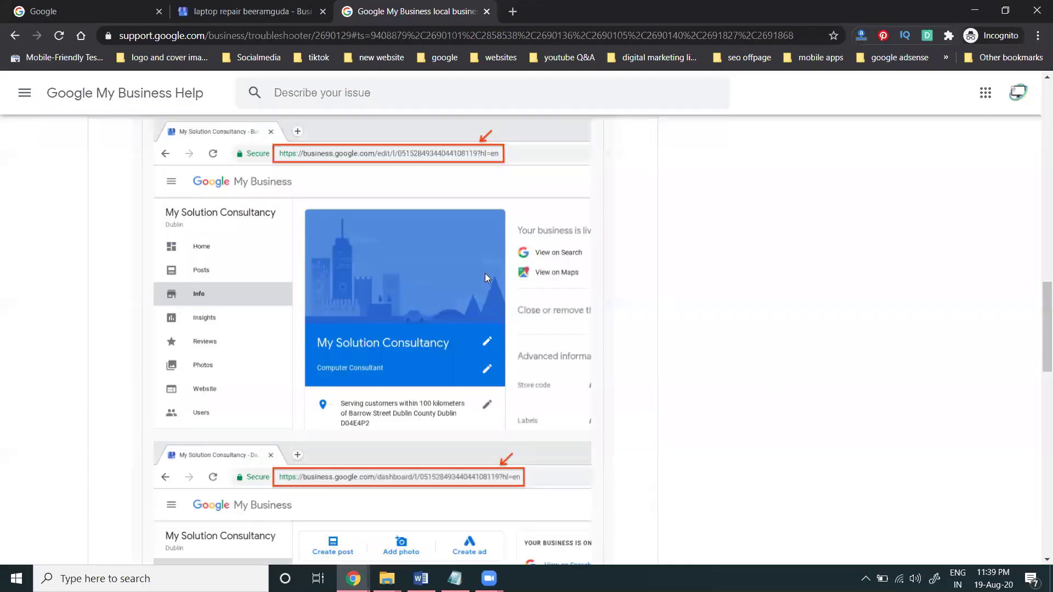
scroll(487, 281, "down", 7)
scroll(487, 281, "down", 18)
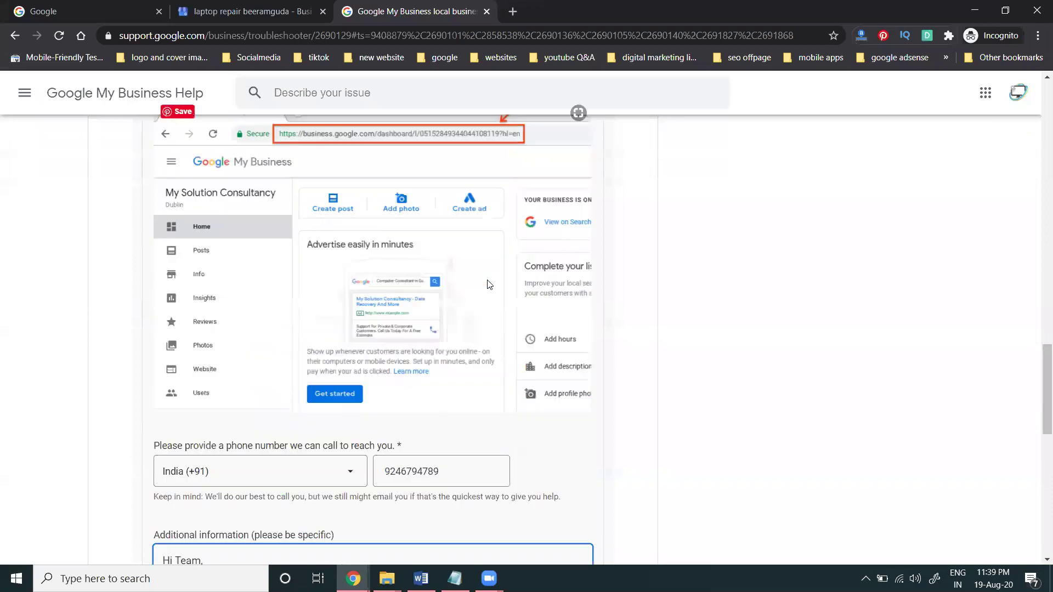
left_click(196, 159)
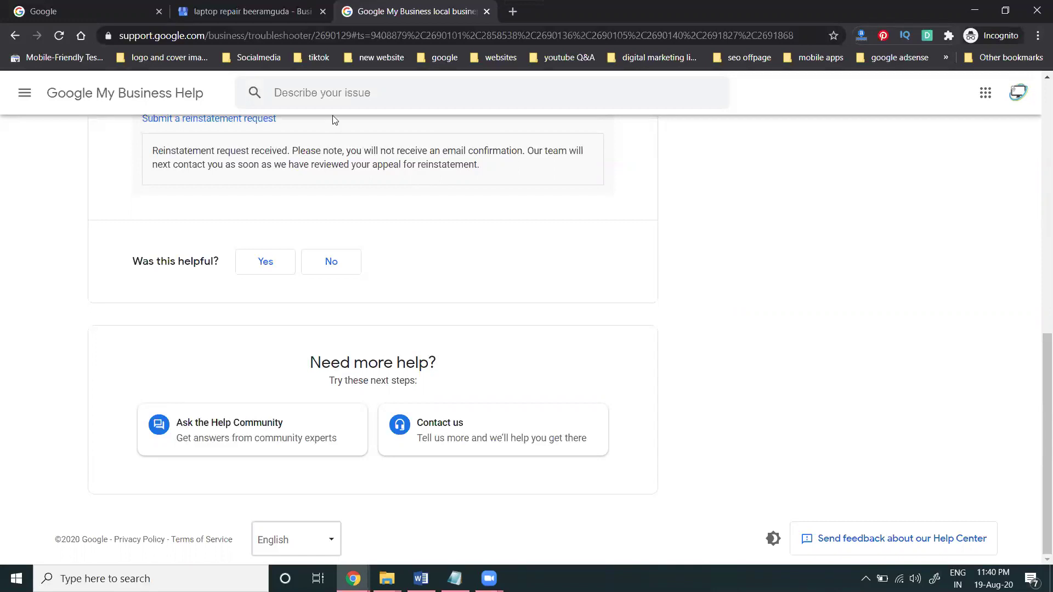
- From the dashboard Home, reopen the Suspended card's 'Fix suspended Business Profiles' article in a new tab
left_click(244, 11)
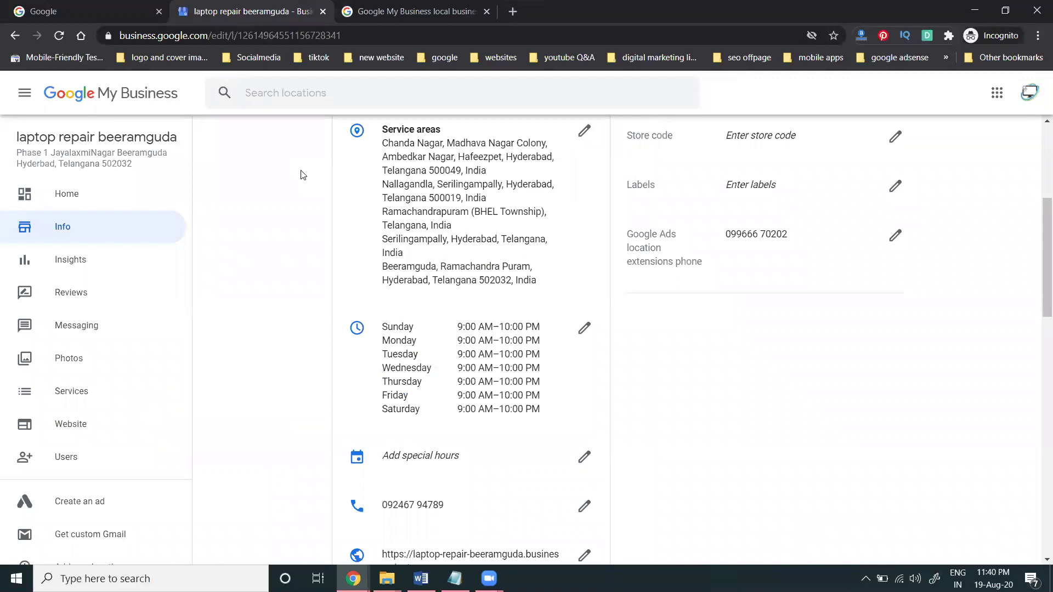
scroll(301, 172, "down", 3)
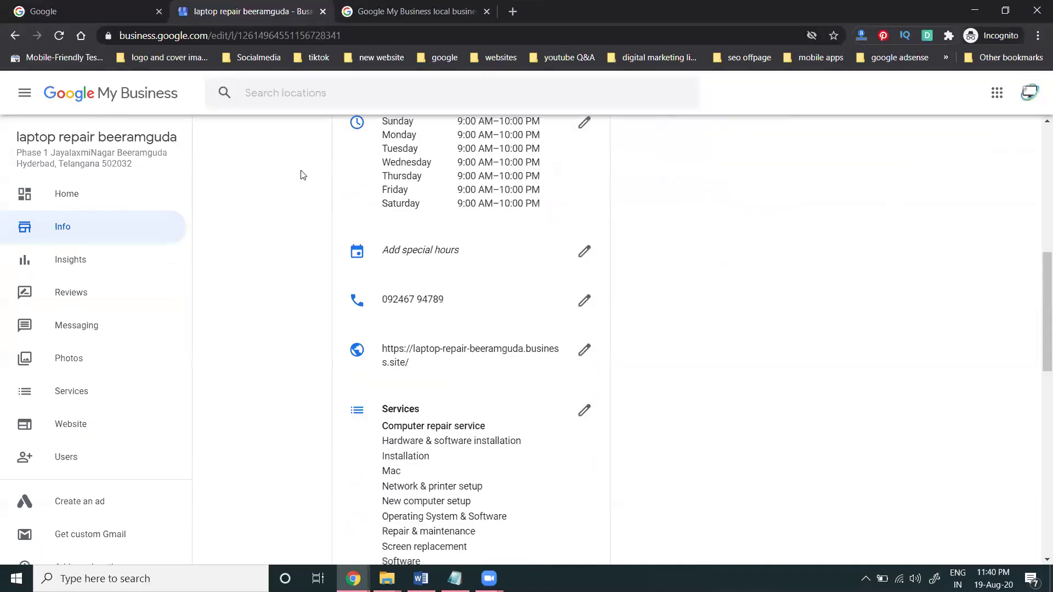
left_click(106, 203)
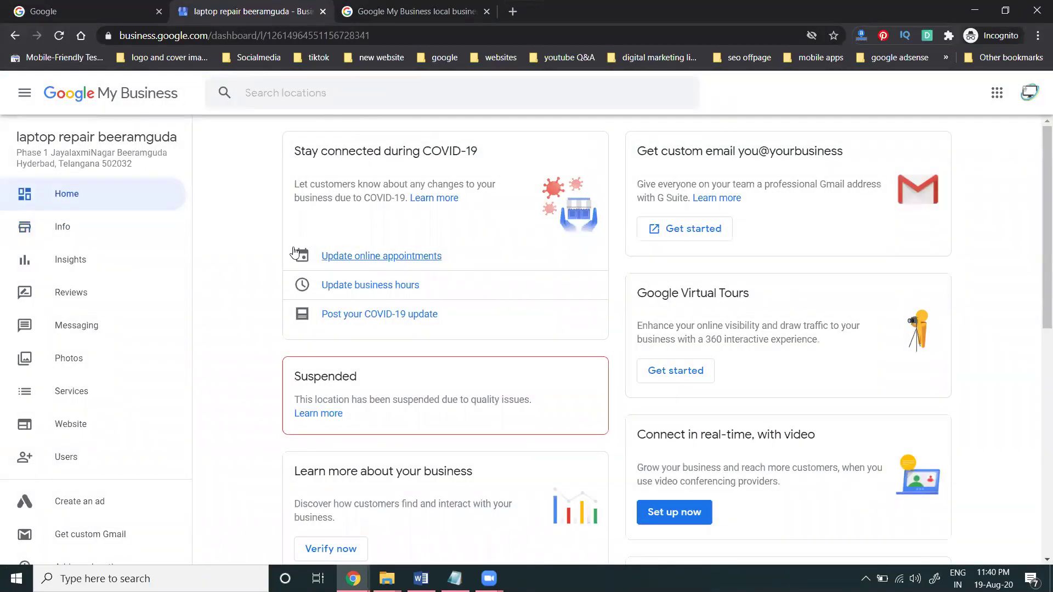
right_click(319, 417)
left_click(357, 425)
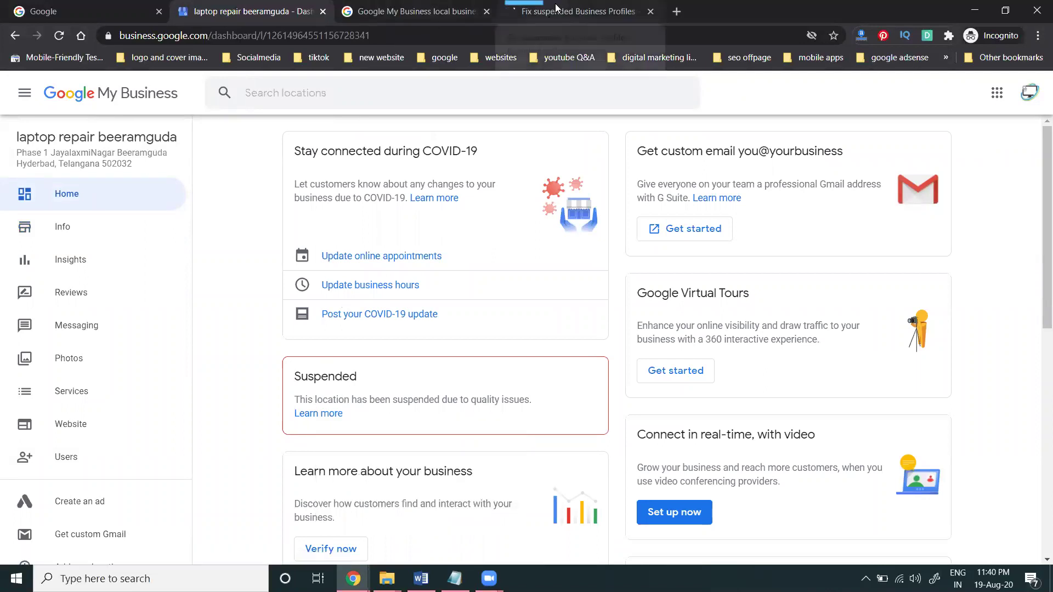
left_click(549, 16)
- Open the restricted content guidelines and Google My Business guidelines links in new tabs
scroll(427, 229, "down", 6)
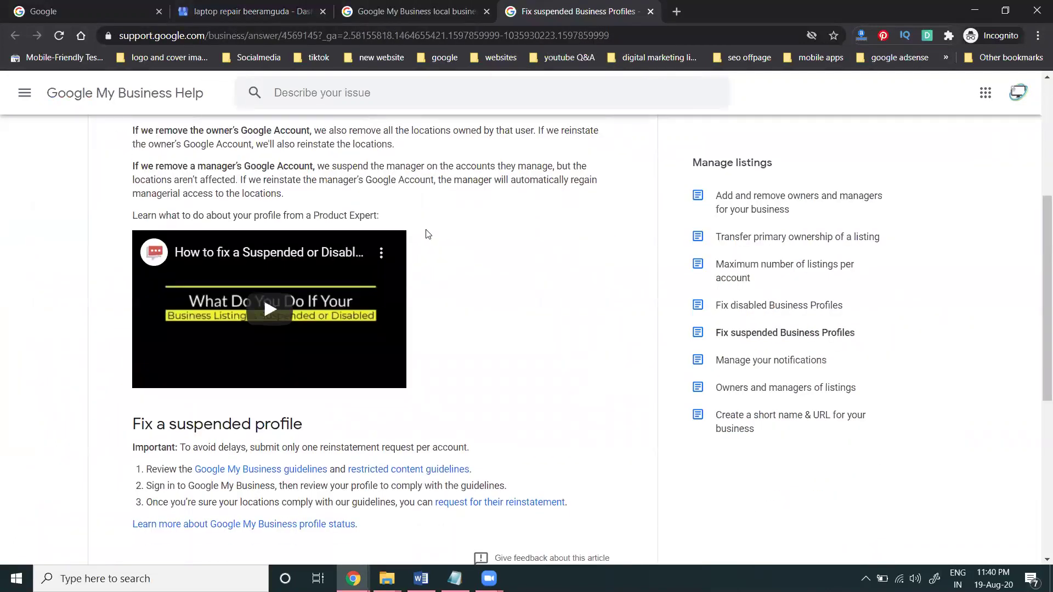
scroll(427, 229, "down", 4)
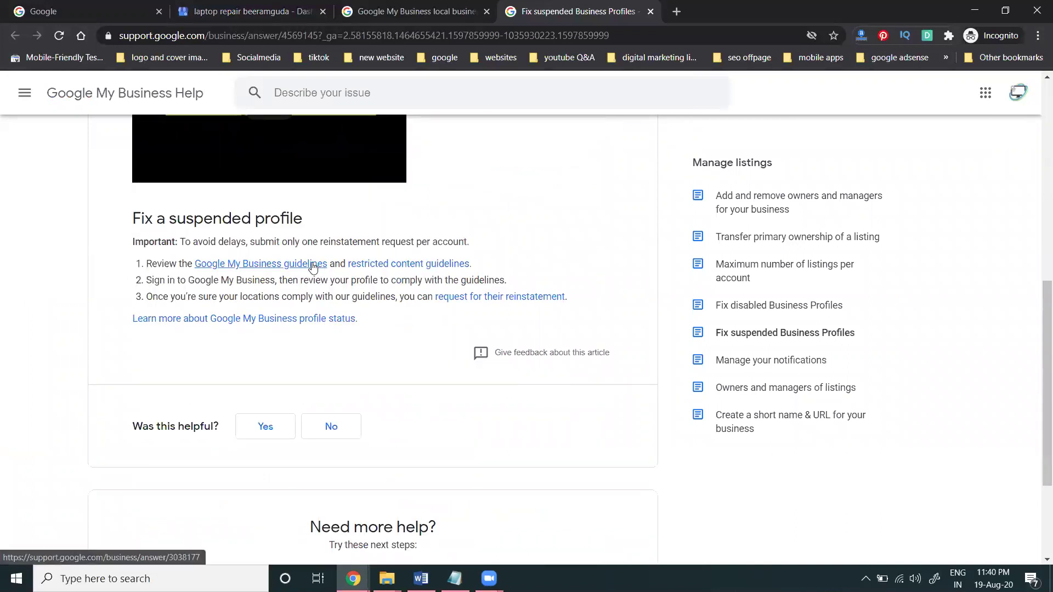
right_click(352, 267)
left_click(377, 273)
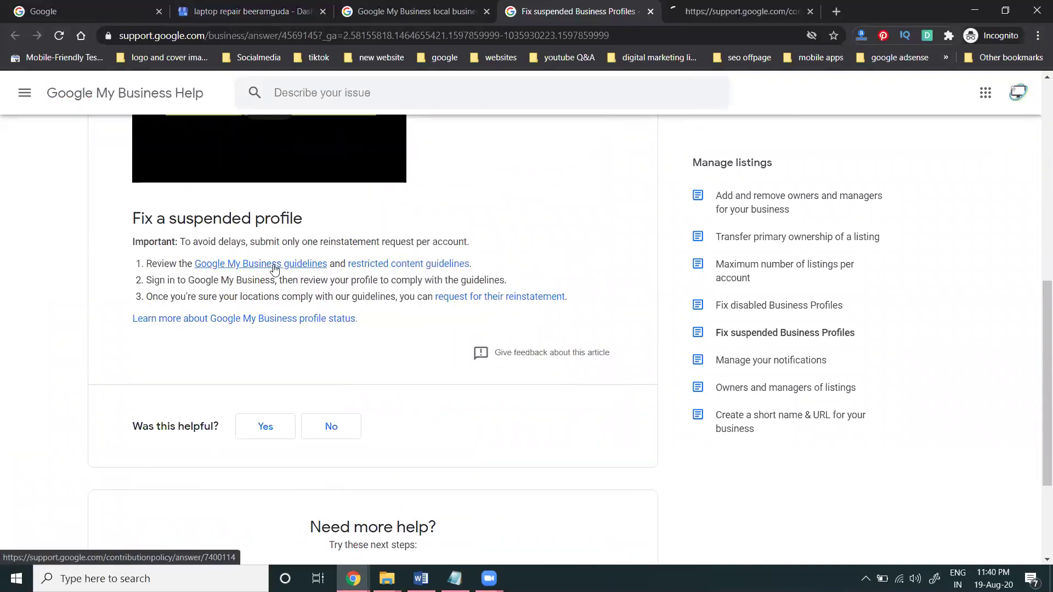
right_click(271, 266)
- Open the business representation guidelines in a separate tab and browse the Prohibited and Restricted Content categories
left_click(310, 275)
left_click(683, 17)
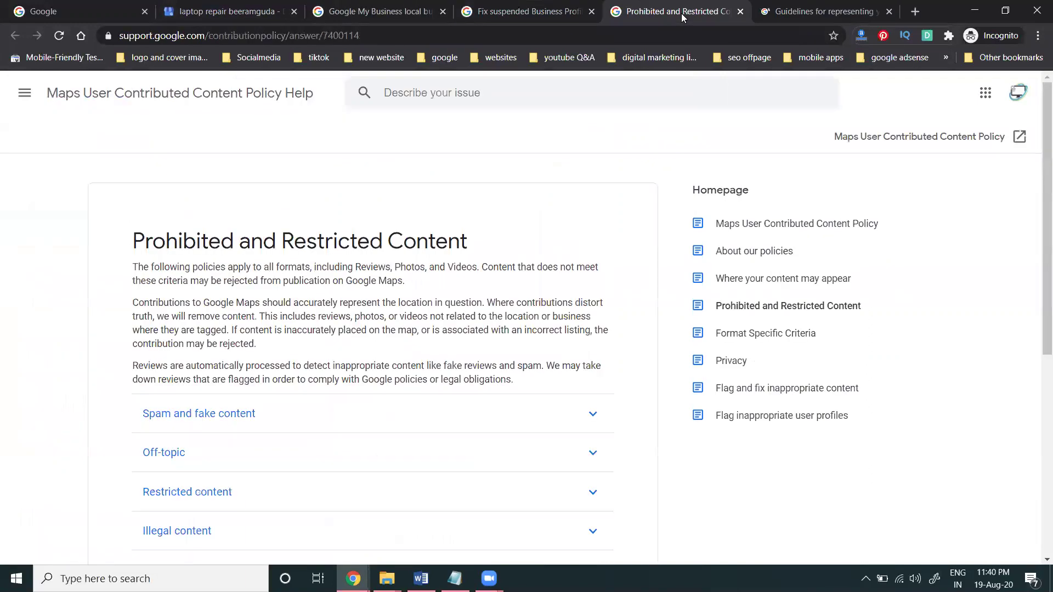
scroll(522, 220, "down", 4)
scroll(214, 221, "up", 1)
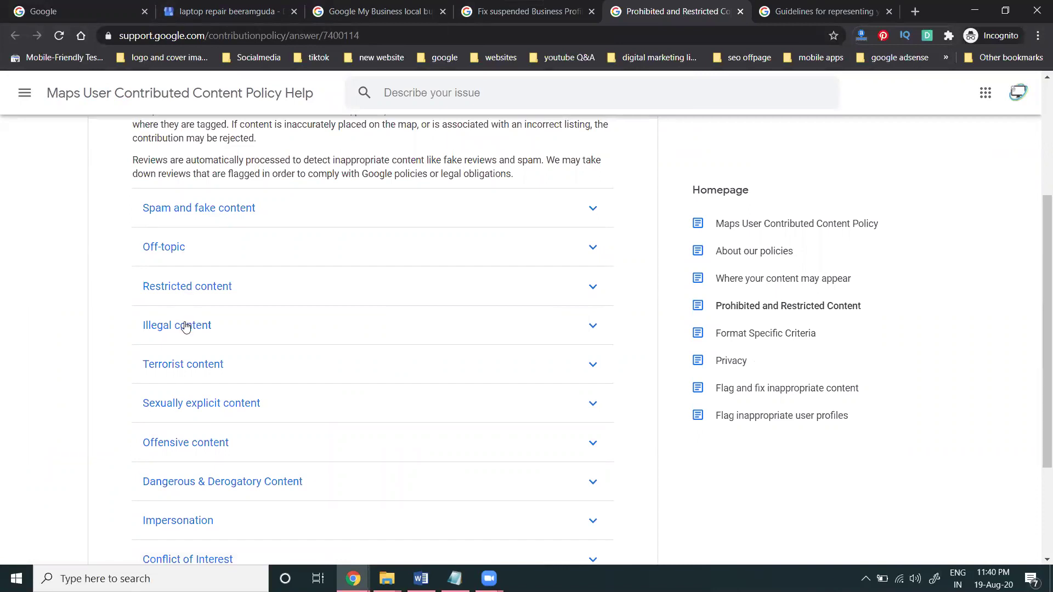
scroll(116, 324, "down", 1)
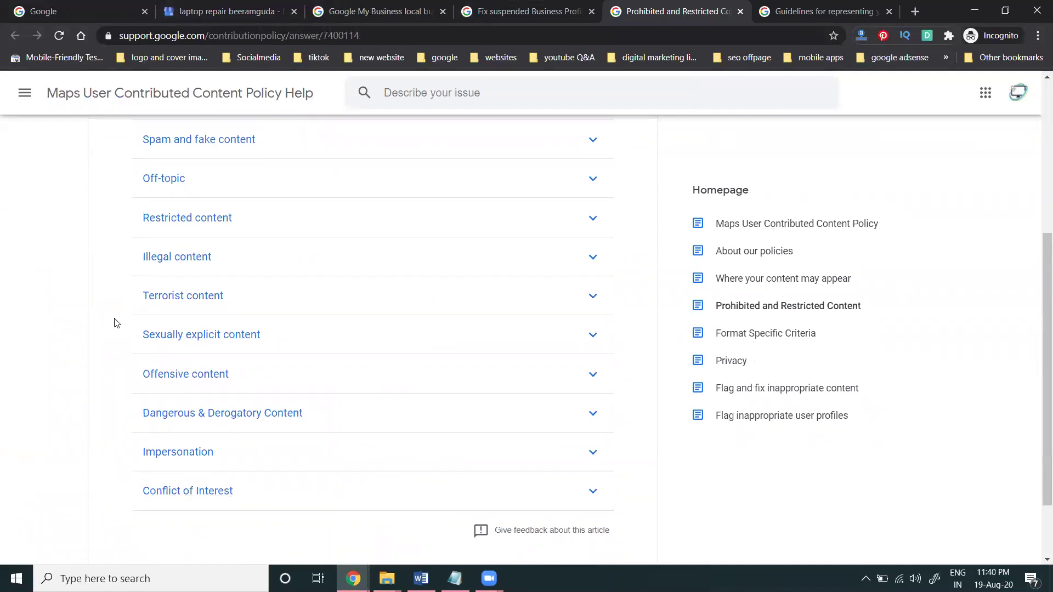
scroll(117, 324, "down", 2)
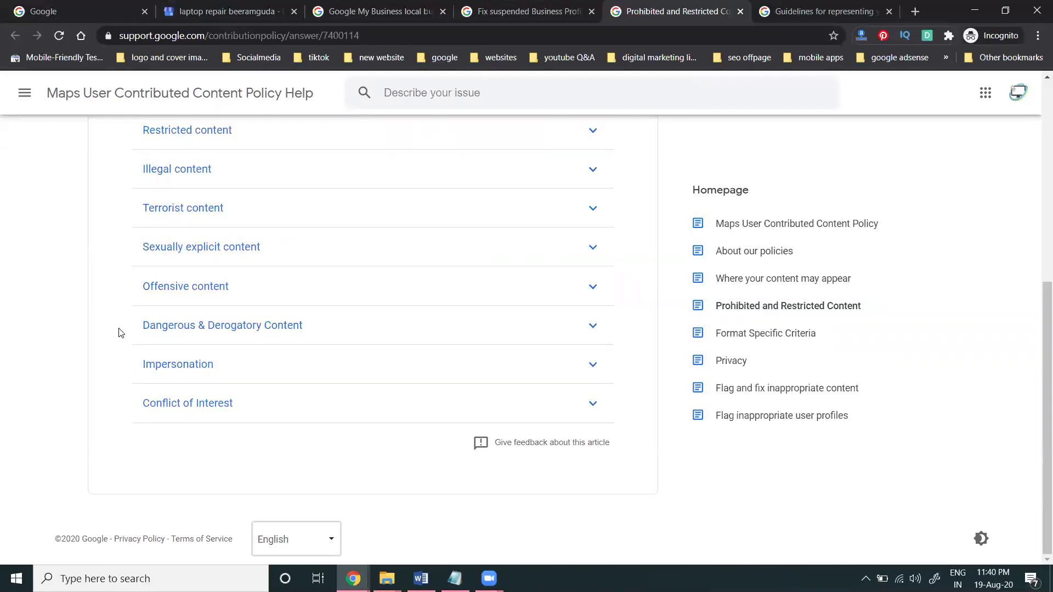
scroll(119, 333, "up", 6)
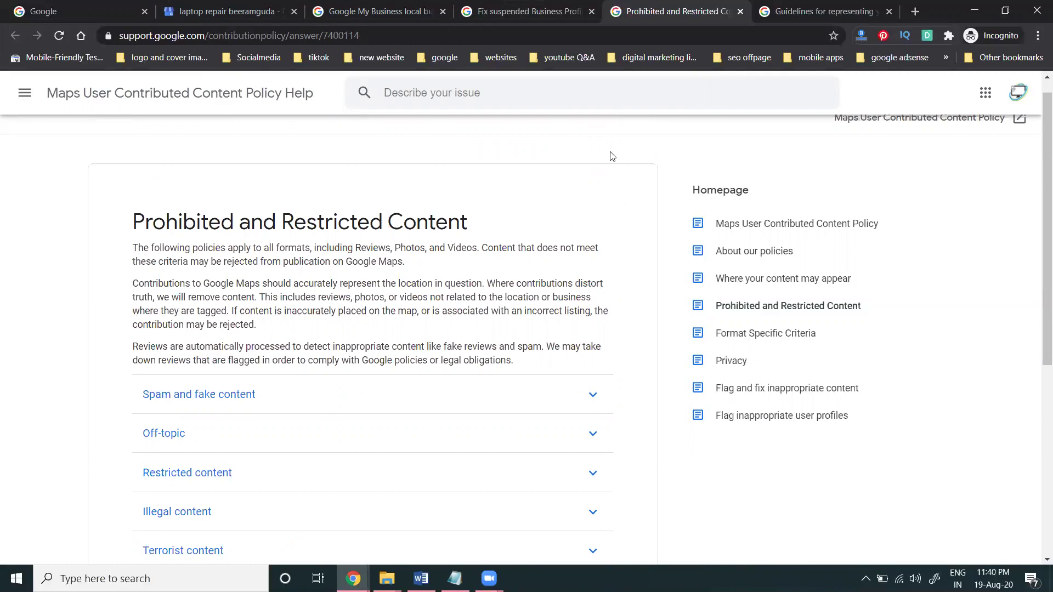
left_click(824, 14)
- Scroll the representation guidelines to Basic guidelines, starting with Eligible and Ineligible businesses
scroll(635, 269, "down", 9)
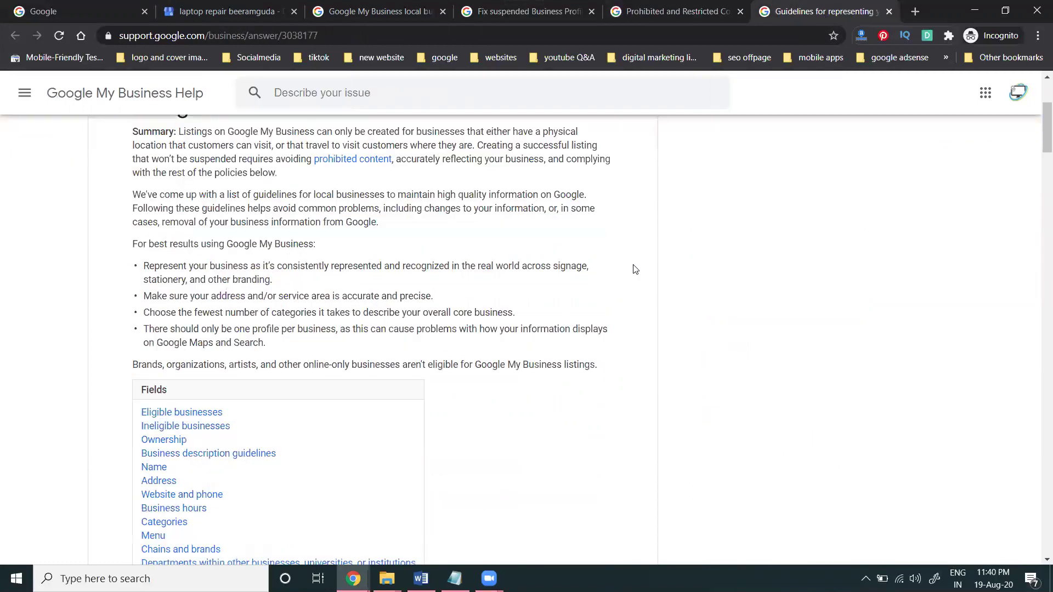
scroll(636, 269, "down", 2)
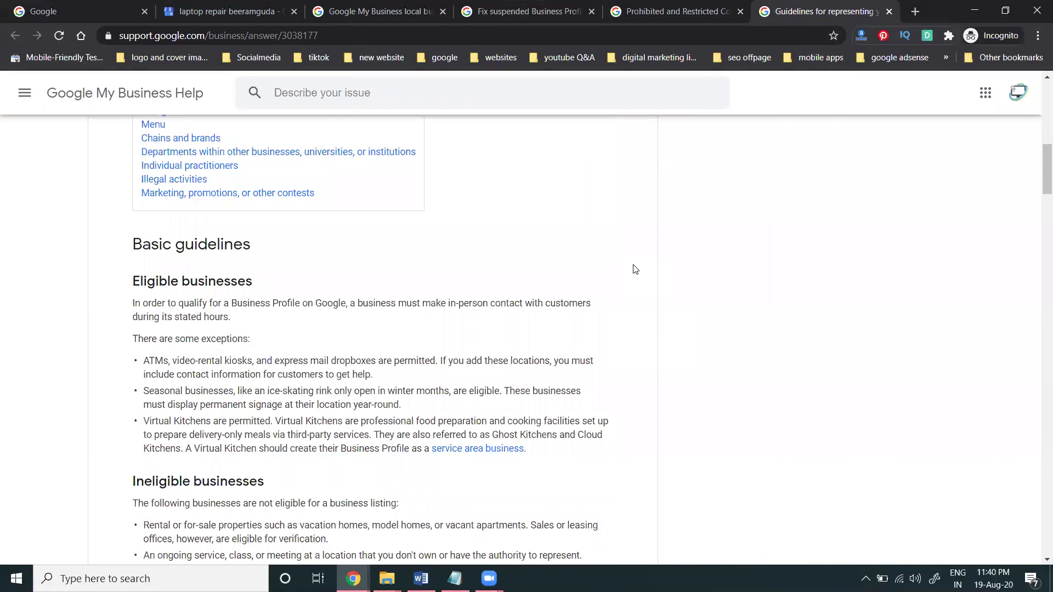